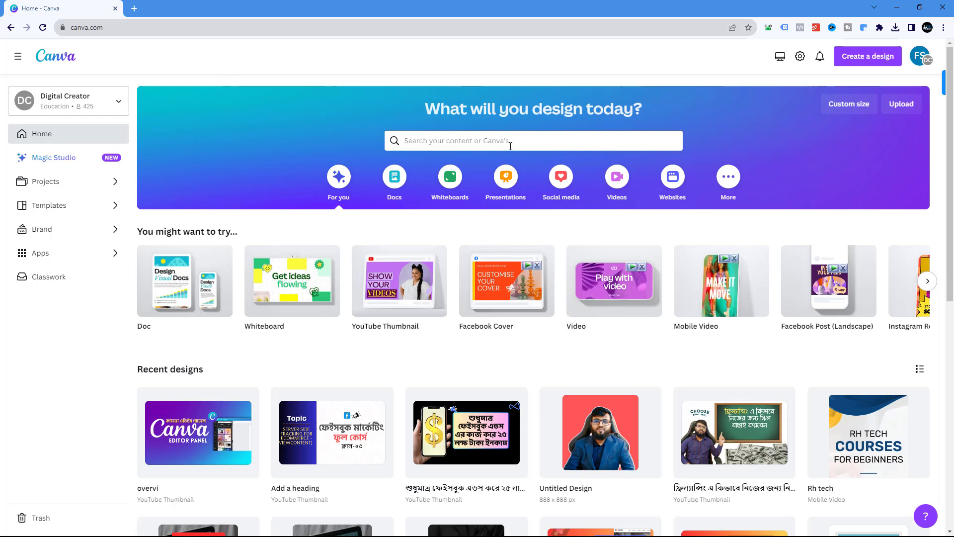
Step: Search the templates for "linkedin bannaer" and browse the results for banner designs
click(484, 142)
text(linkedin bannaer)
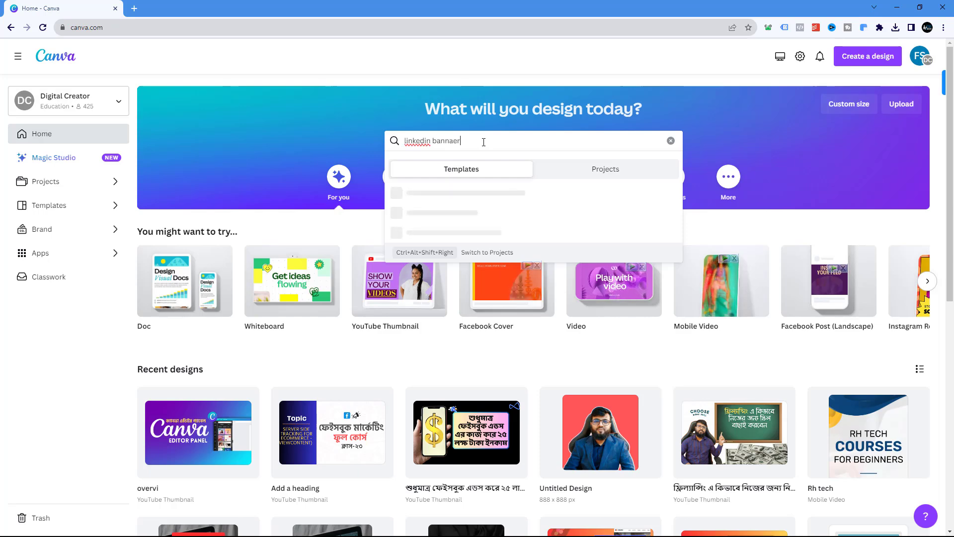
key(Return)
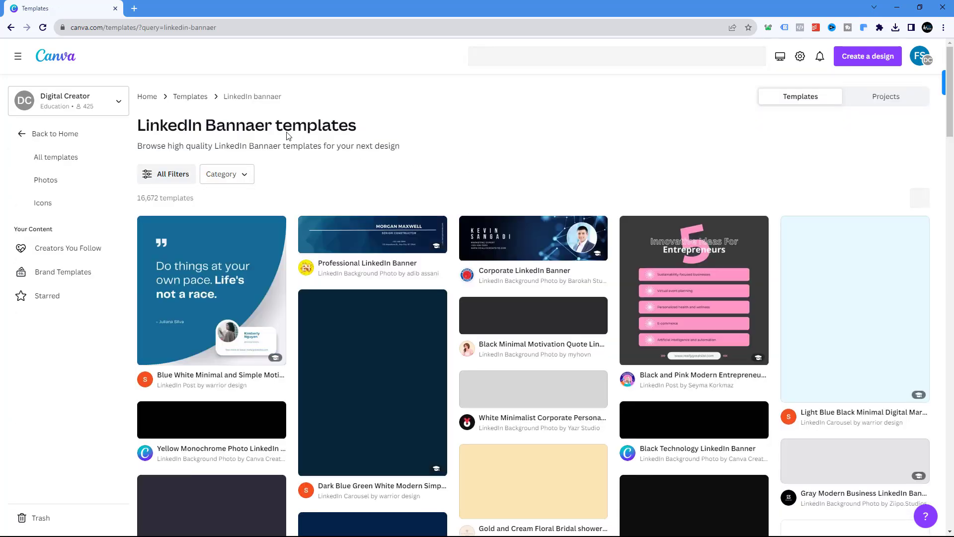
click(221, 126)
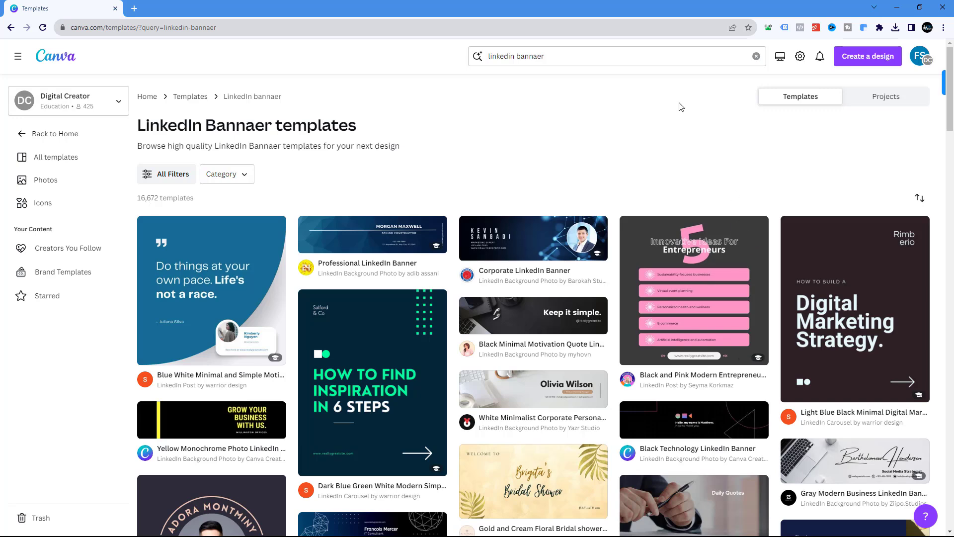
scroll(709, 130, down, 5)
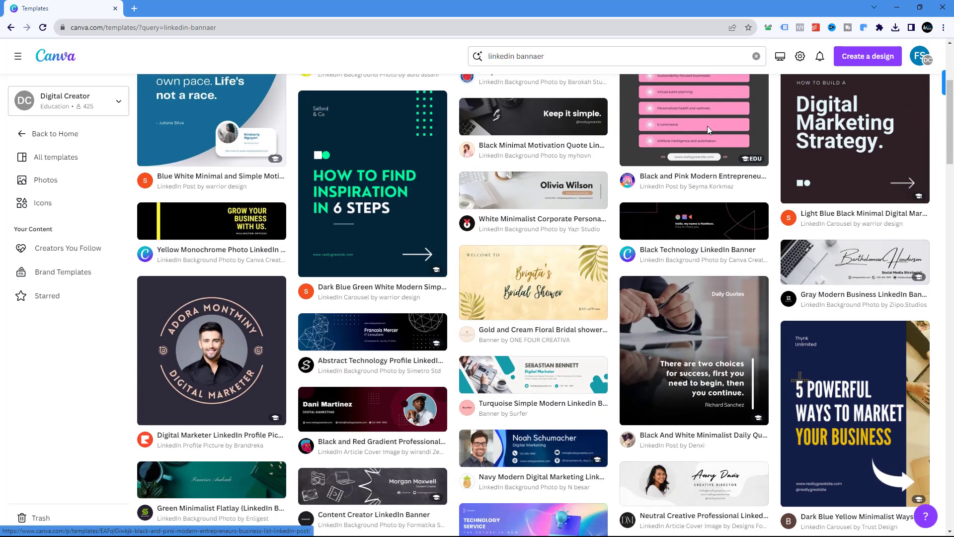
scroll(709, 131, down, 2)
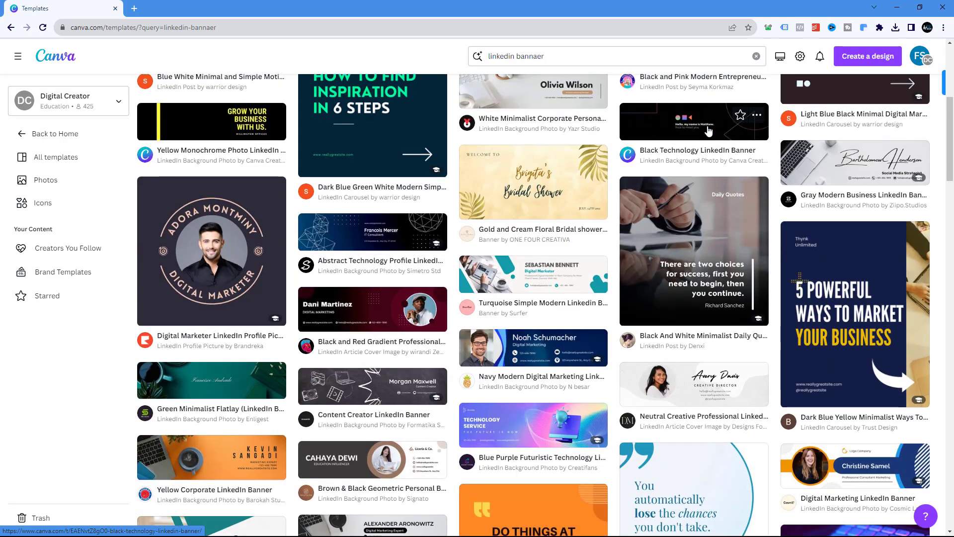
scroll(709, 130, down, 2)
scroll(709, 130, down, 4)
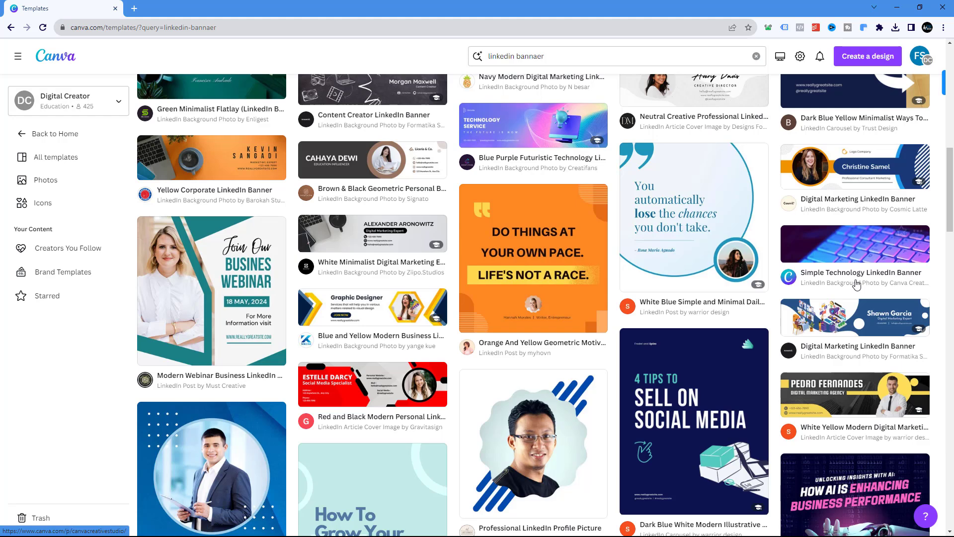
Step: Open LinkedIn in a new browser tab placed before Canva, and view the account owner's profile page
click(134, 8)
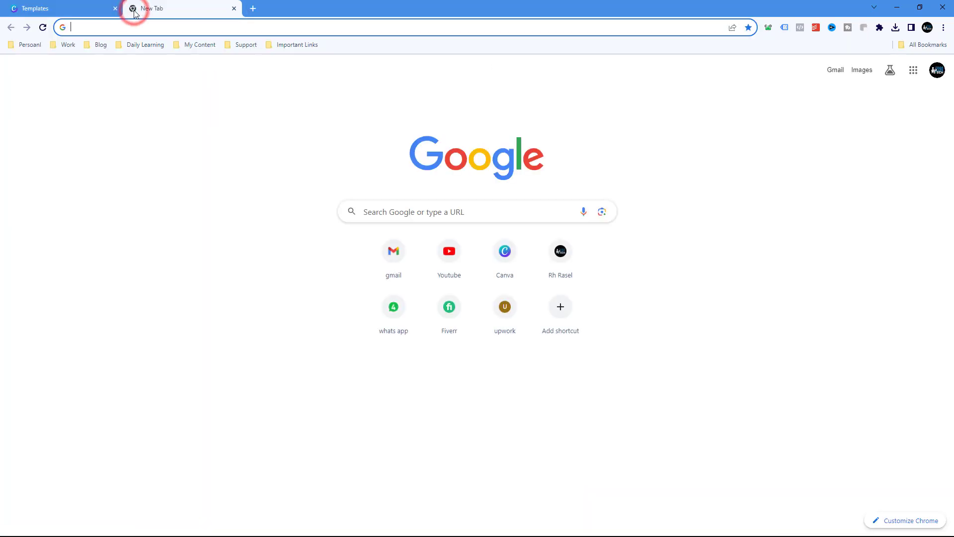
text(link)
key(Return)
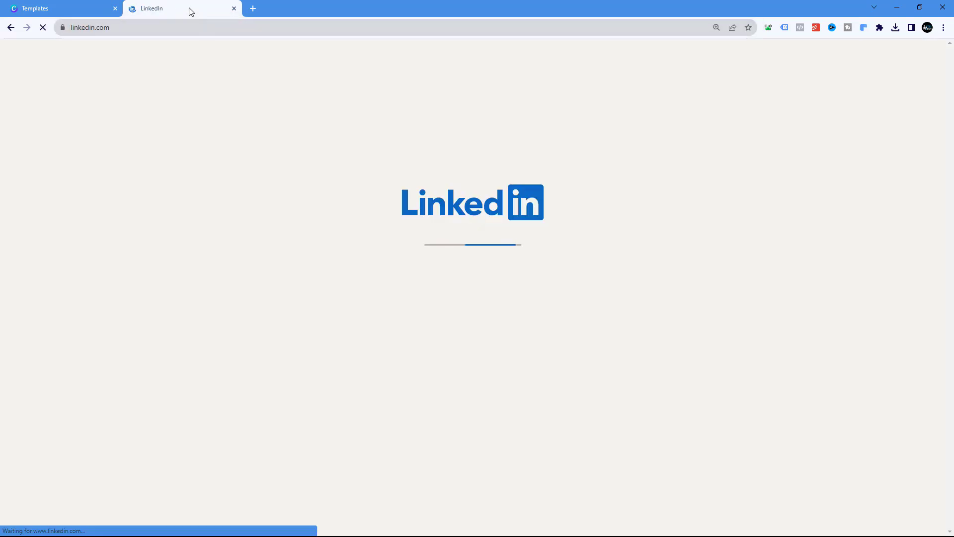
drag(190, 11, 94, 8)
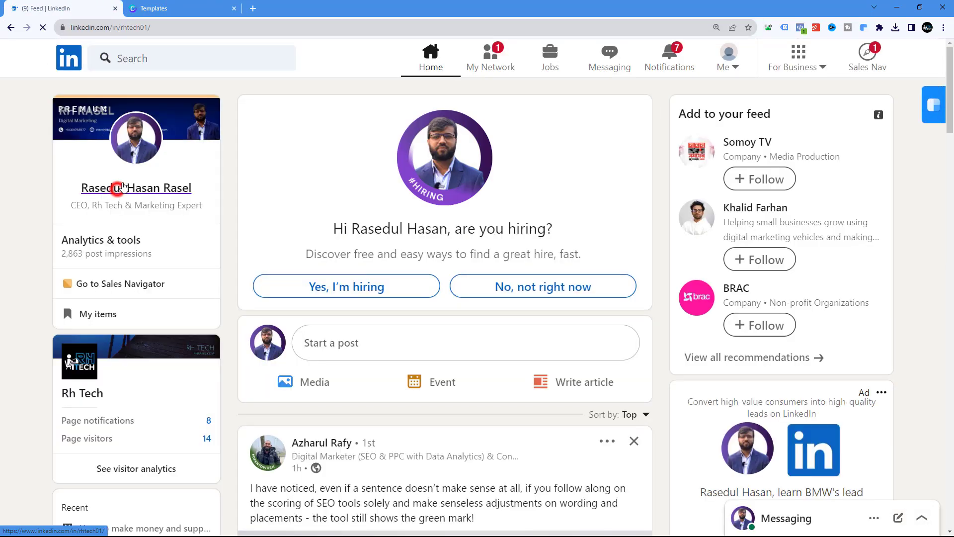
click(117, 188)
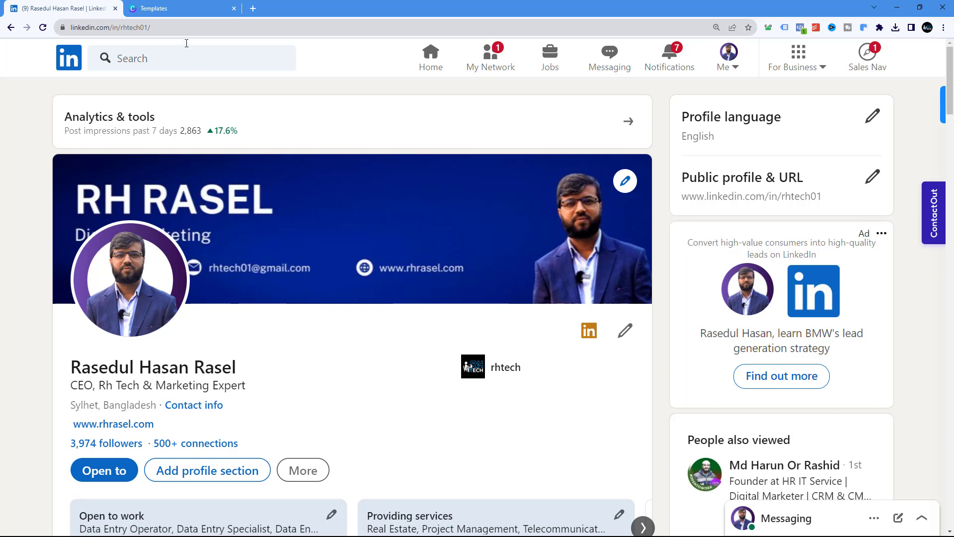
Step: Compare Canva's LinkedIn banner templates with the banner on the LinkedIn profile, looking through the results for a suitable design
click(157, 9)
scroll(420, 229, down, 5)
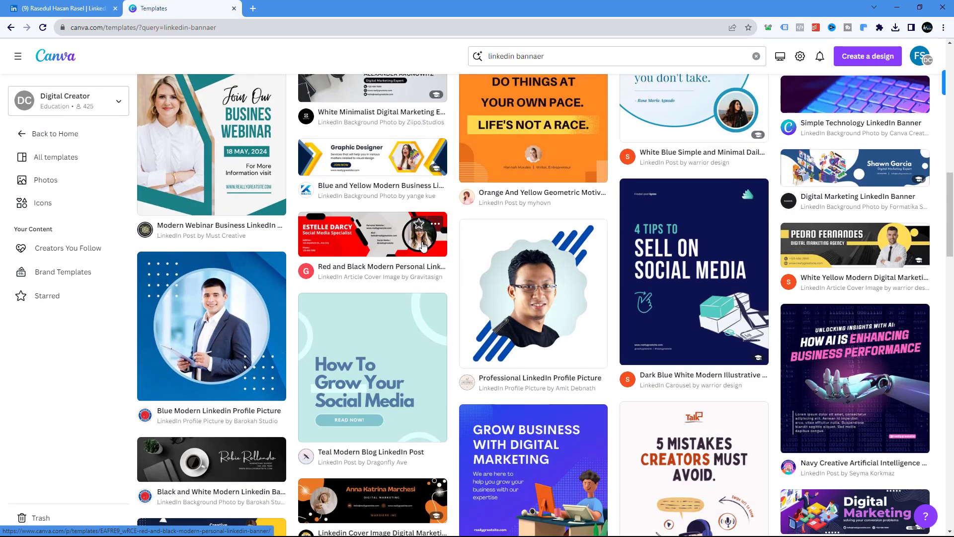
click(64, 9)
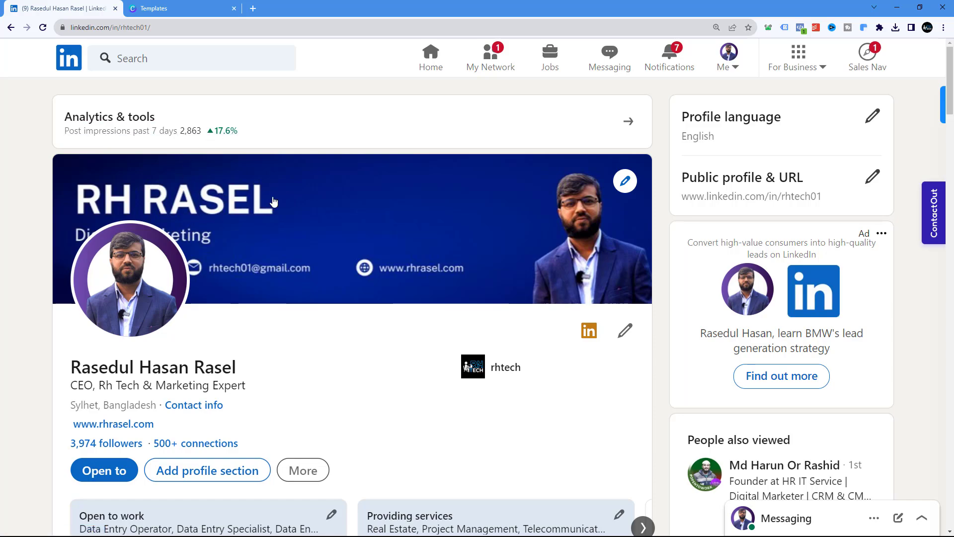
click(226, 4)
scroll(689, 266, down, 4)
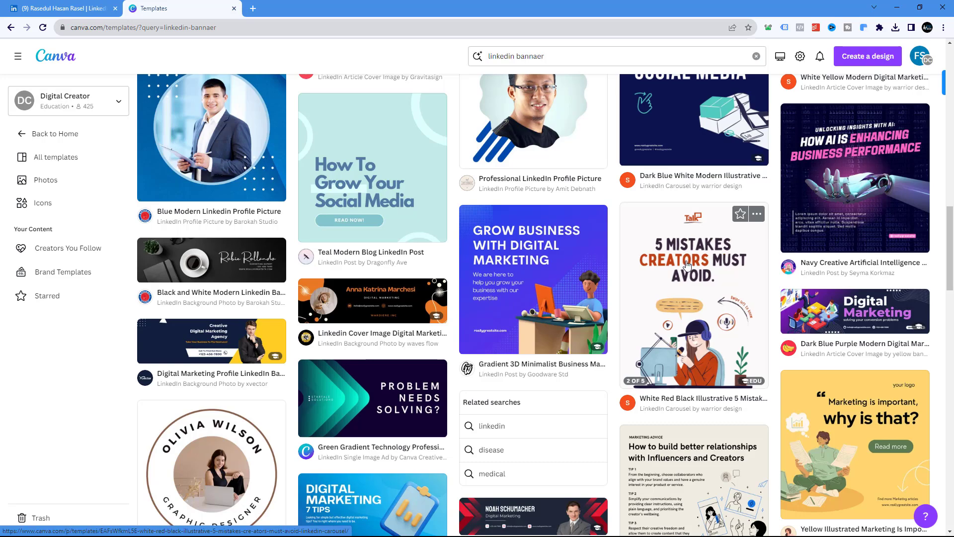
scroll(689, 266, down, 7)
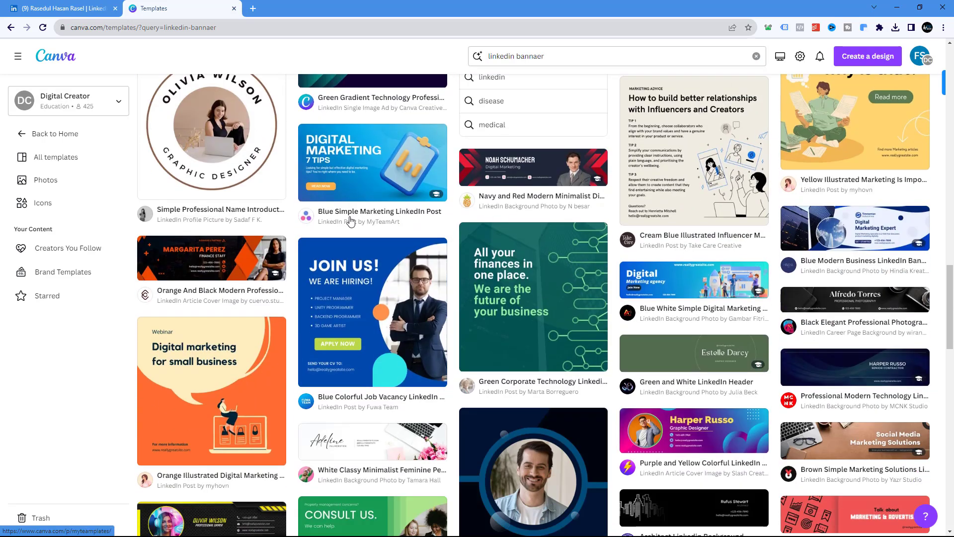
scroll(351, 222, down, 4)
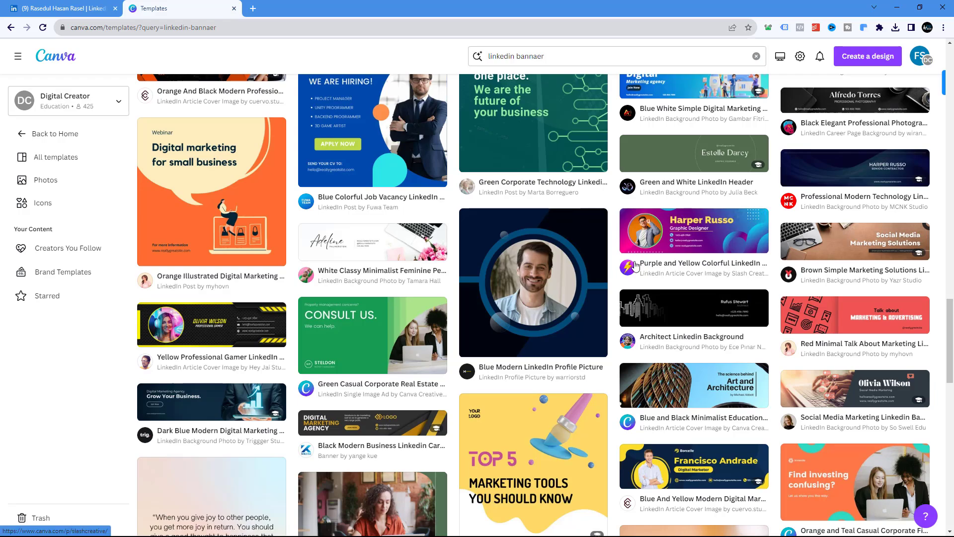
scroll(626, 236, down, 3)
scroll(633, 264, down, 3)
scroll(636, 266, down, 3)
scroll(444, 213, up, 10)
scroll(444, 212, up, 15)
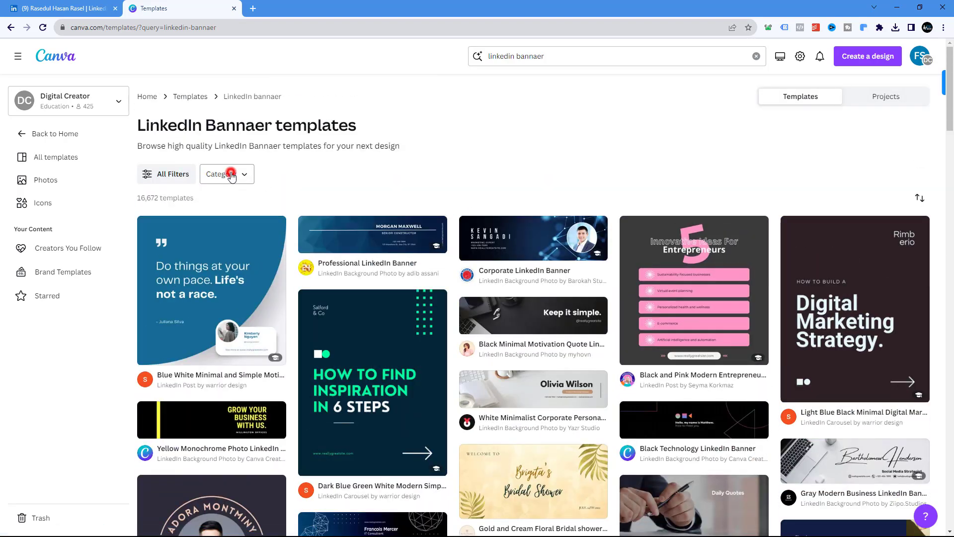
click(231, 174)
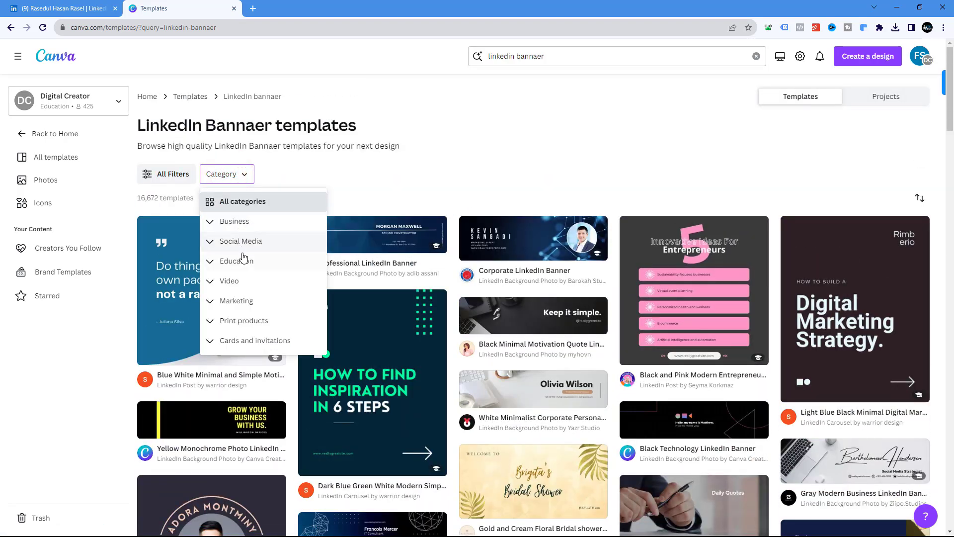
click(246, 301)
scroll(273, 312, down, 1)
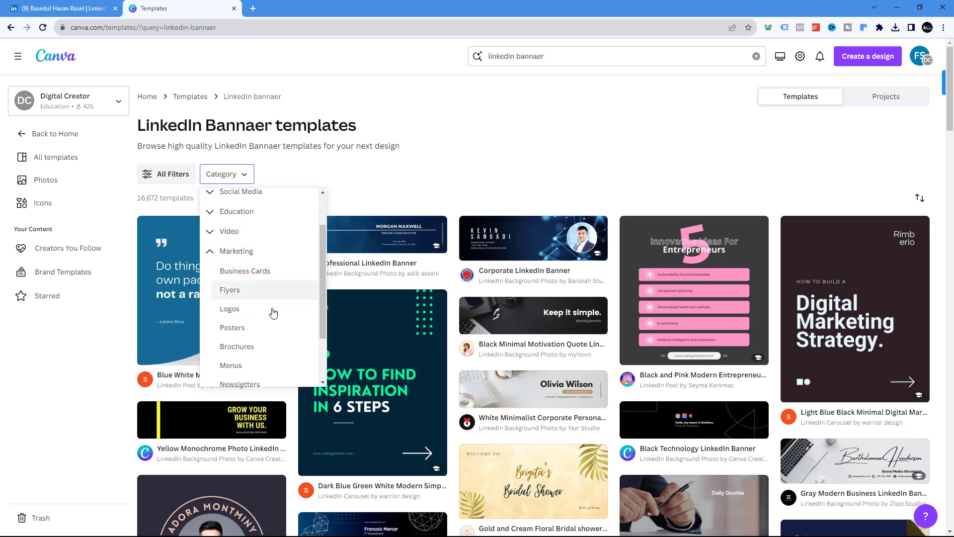
click(382, 177)
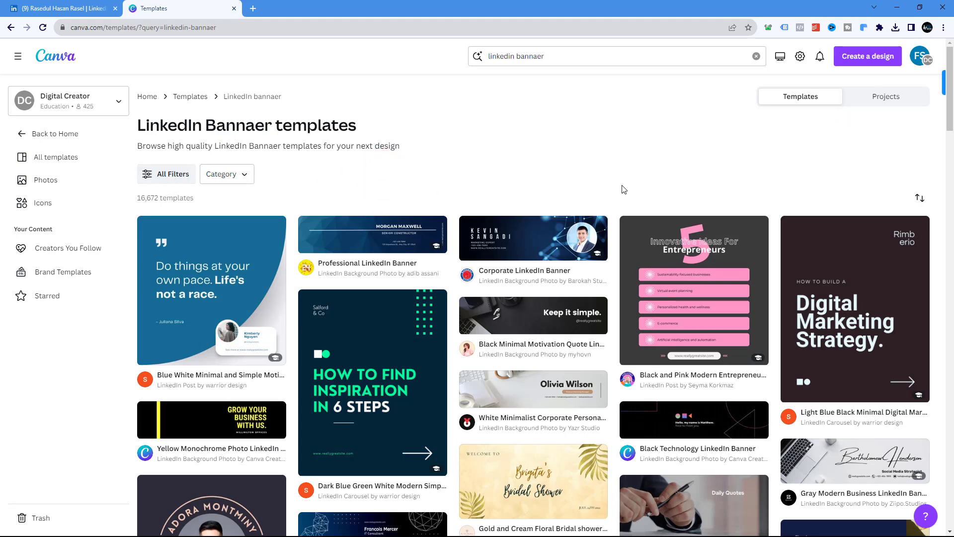
Step: From the Corporate LinkedIn Banner's similar templates, open "Blue & white minimal linkedin profile cover image" for customizing
scroll(623, 188, down, 1)
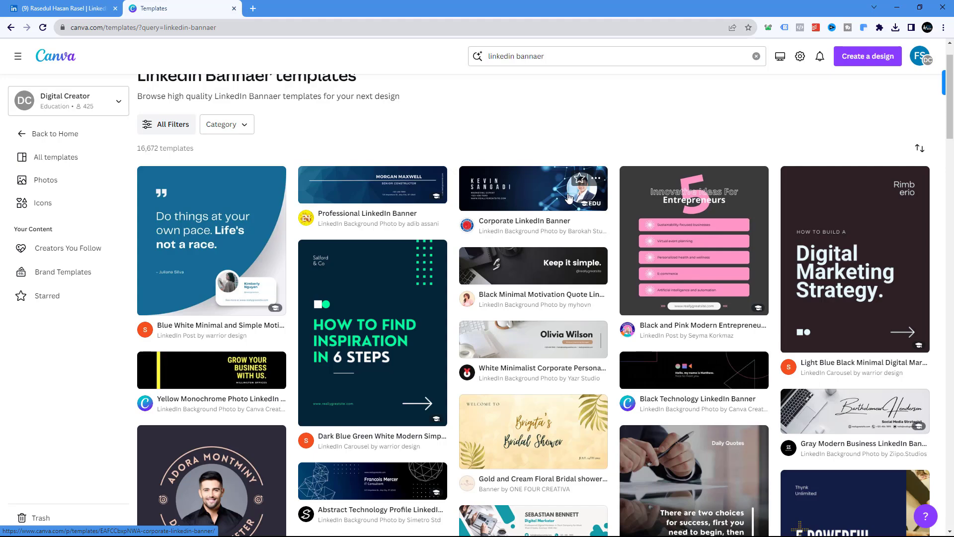
click(531, 192)
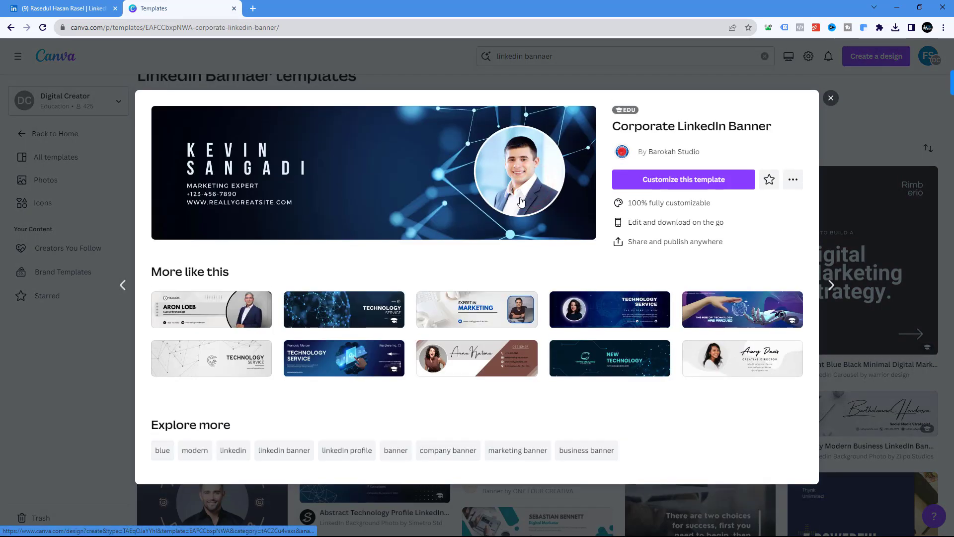
click(471, 316)
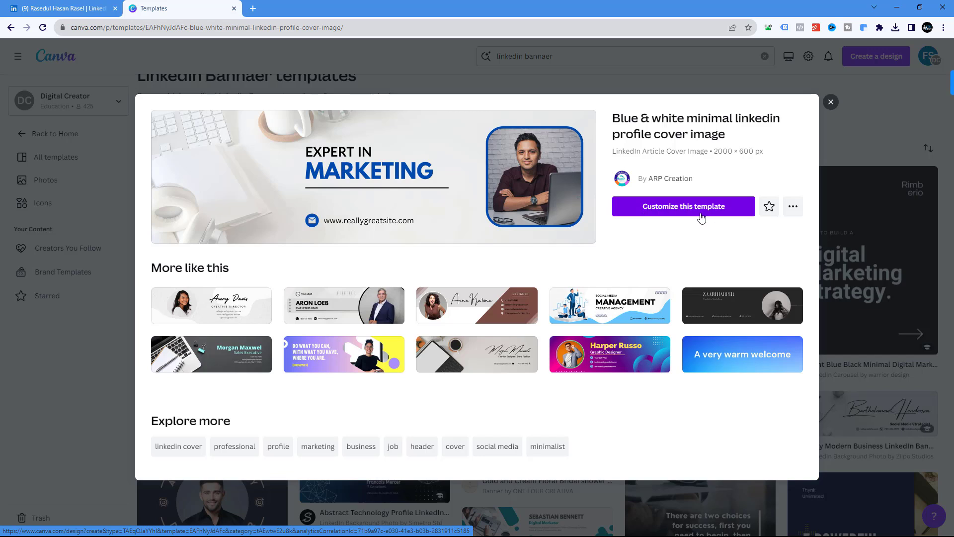
click(684, 206)
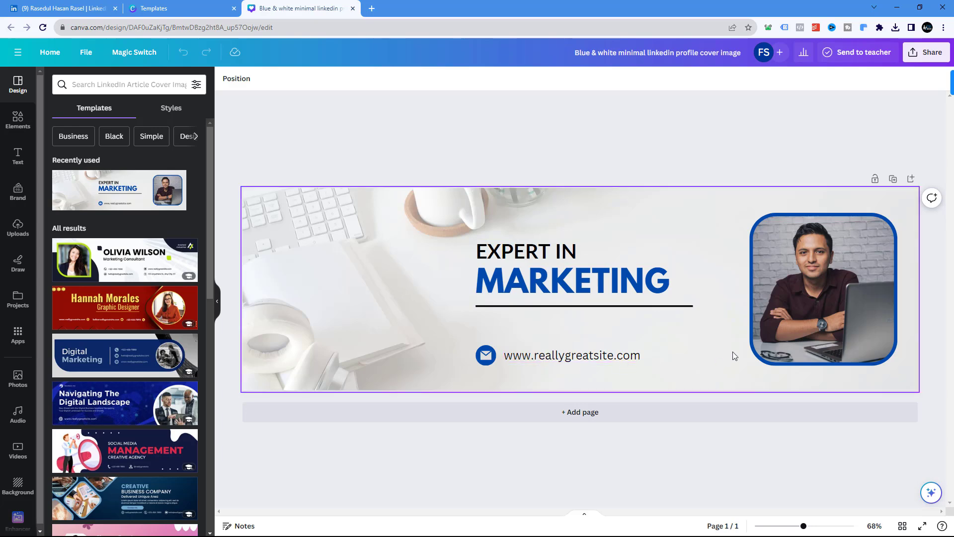
Step: Replace the portrait in the rounded blue frame with the uploaded photo of the man seated at a desk
click(823, 266)
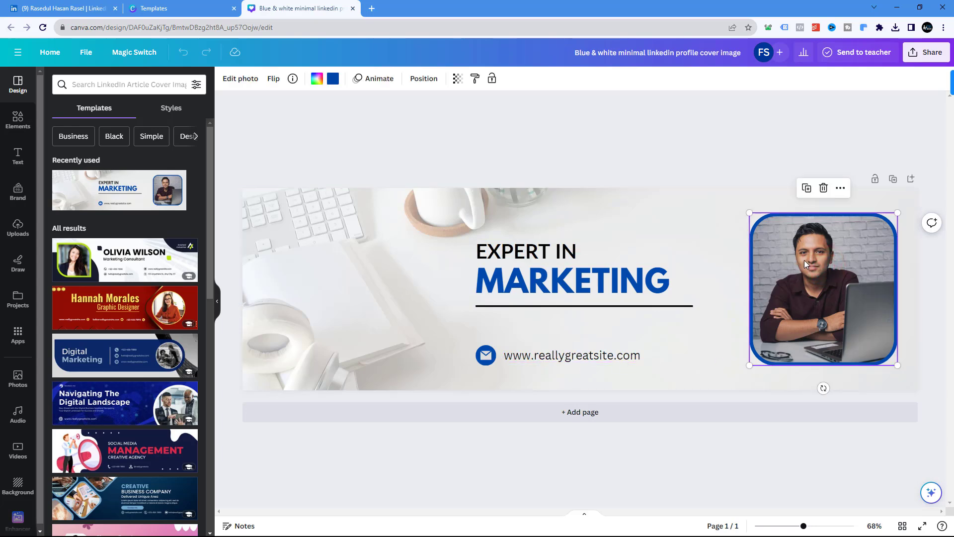
key(Delete)
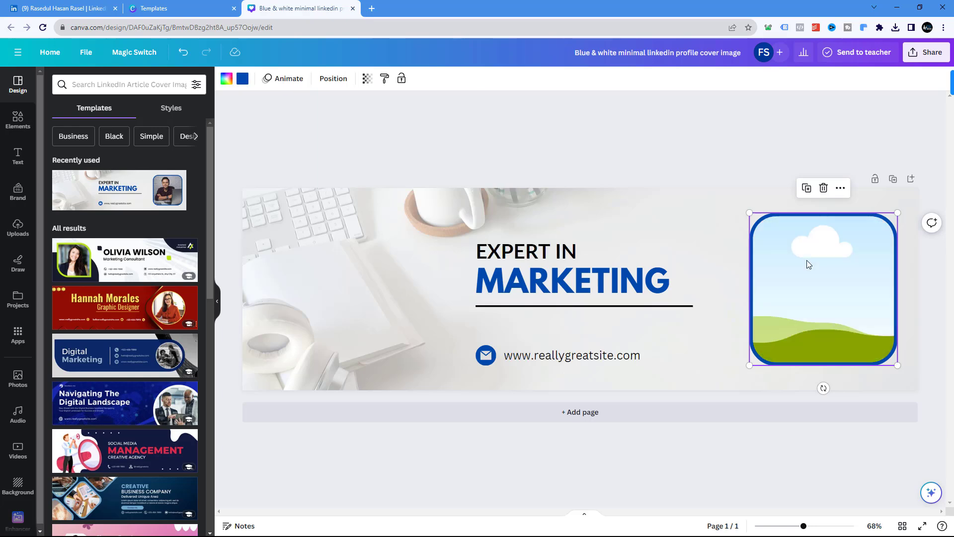
click(17, 230)
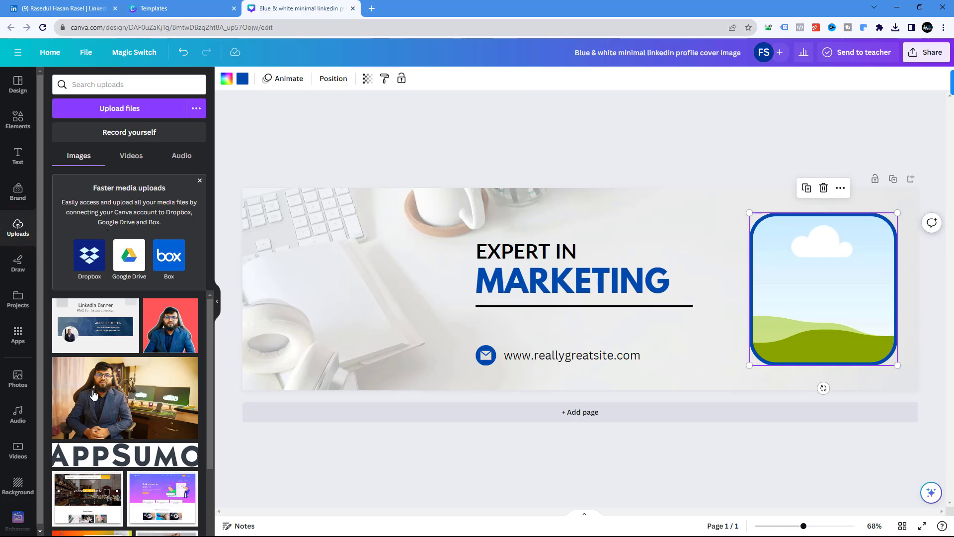
drag(103, 386, 819, 256)
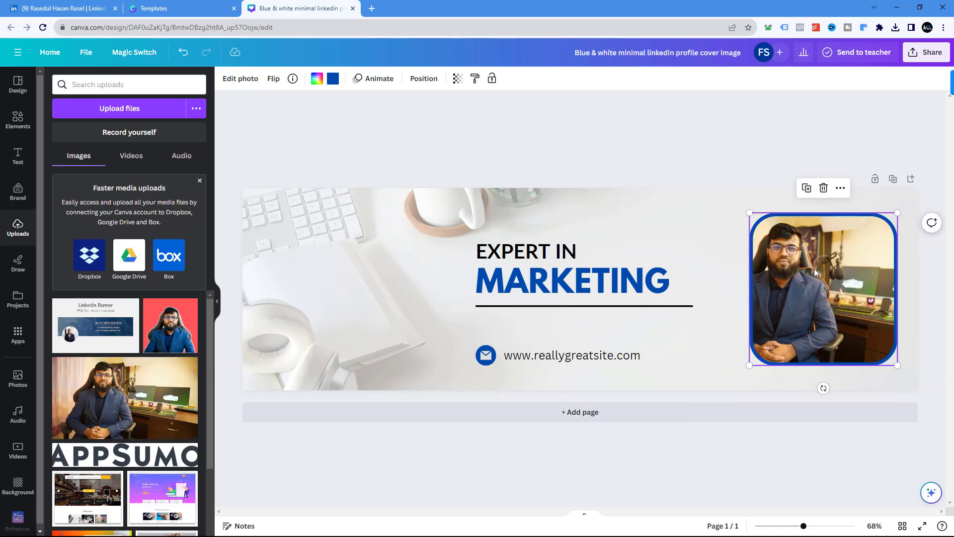
Step: Reposition the photo within the rounded frame so the seated man is centred, and apply the crop
double_click(814, 268)
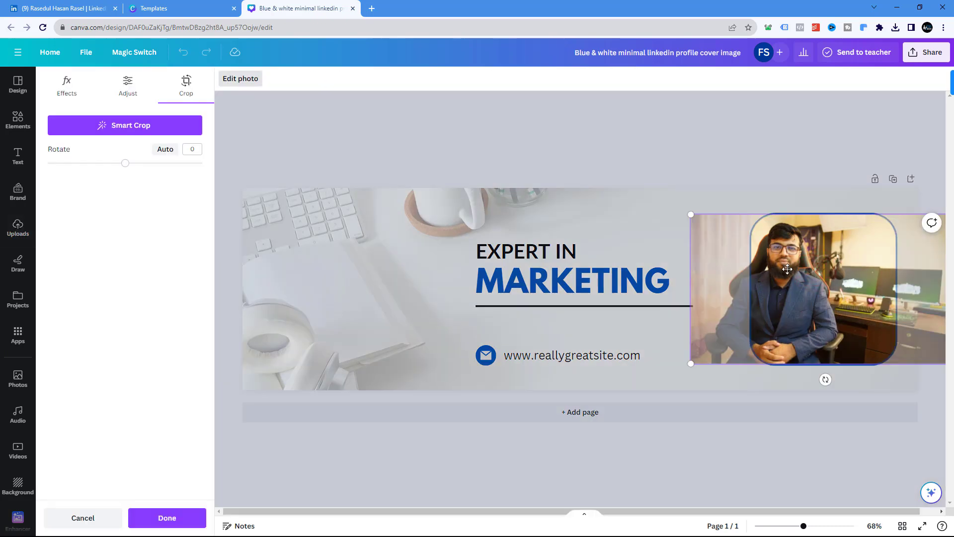
drag(791, 269, 838, 273)
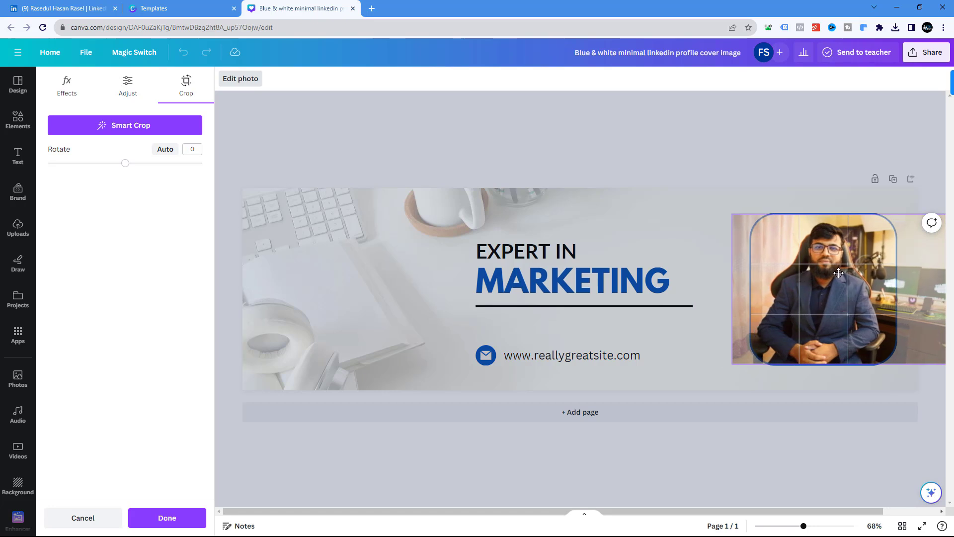
drag(838, 273, 836, 274)
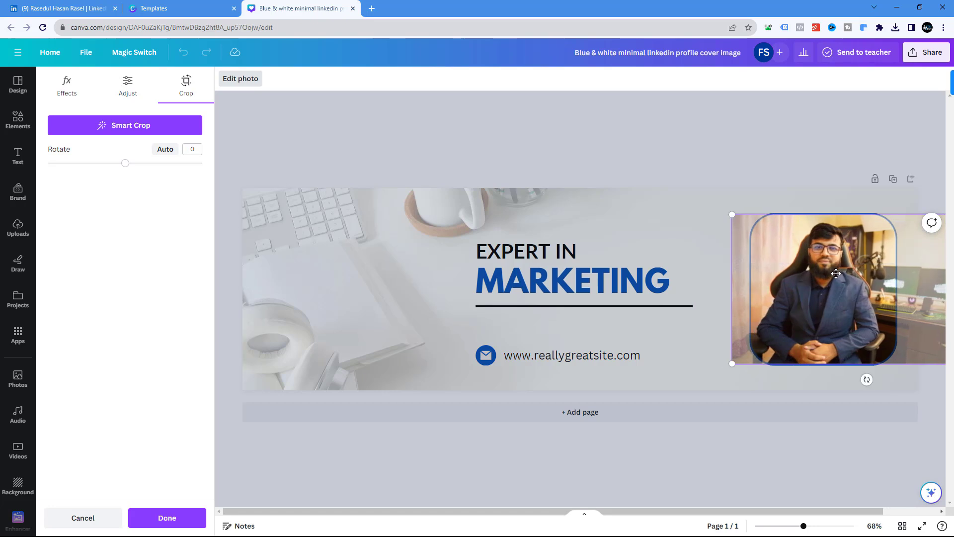
click(766, 149)
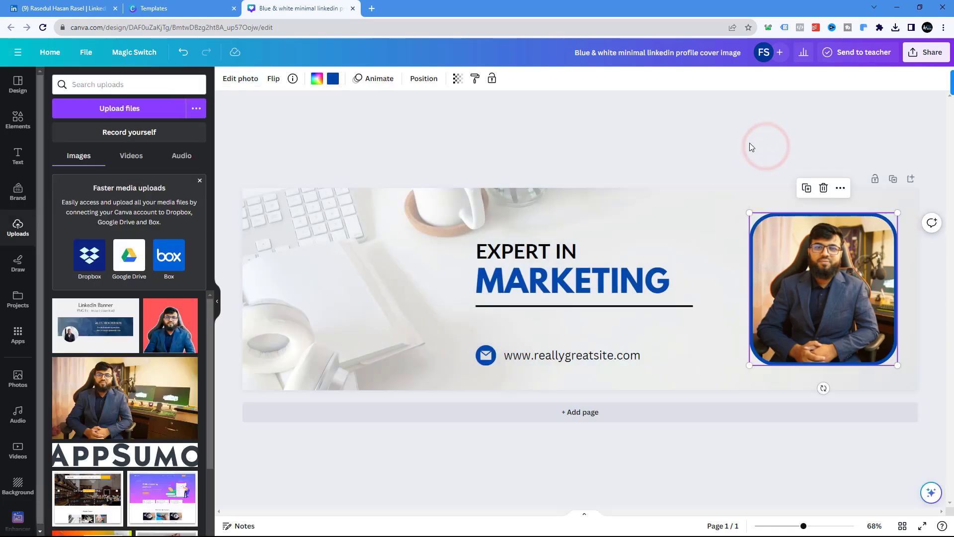
click(750, 142)
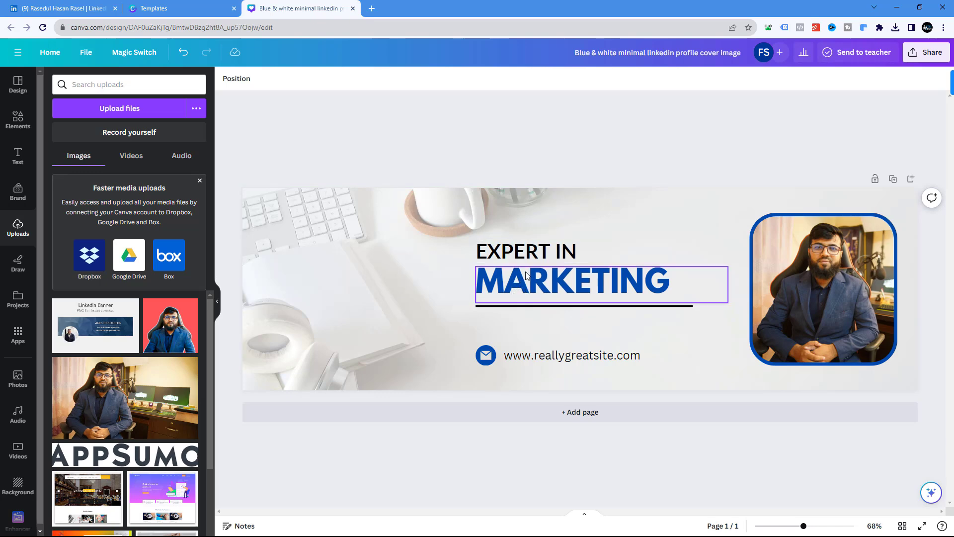
Step: Duplicate the blue MARKETING heading, shrink the copy to font size 39.7 and place it just below the underline
click(677, 285)
double_click(677, 285)
click(677, 285)
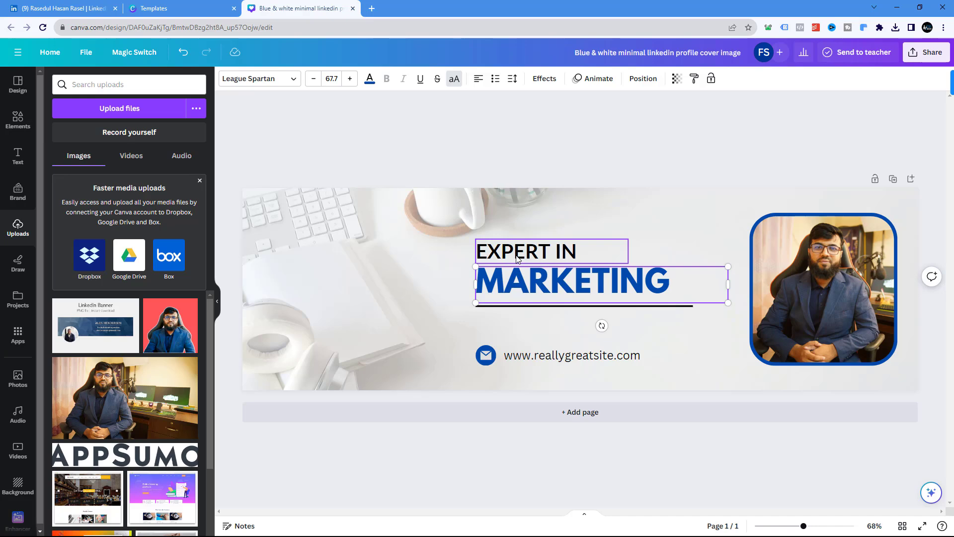
click(530, 280)
click(659, 234)
click(622, 280)
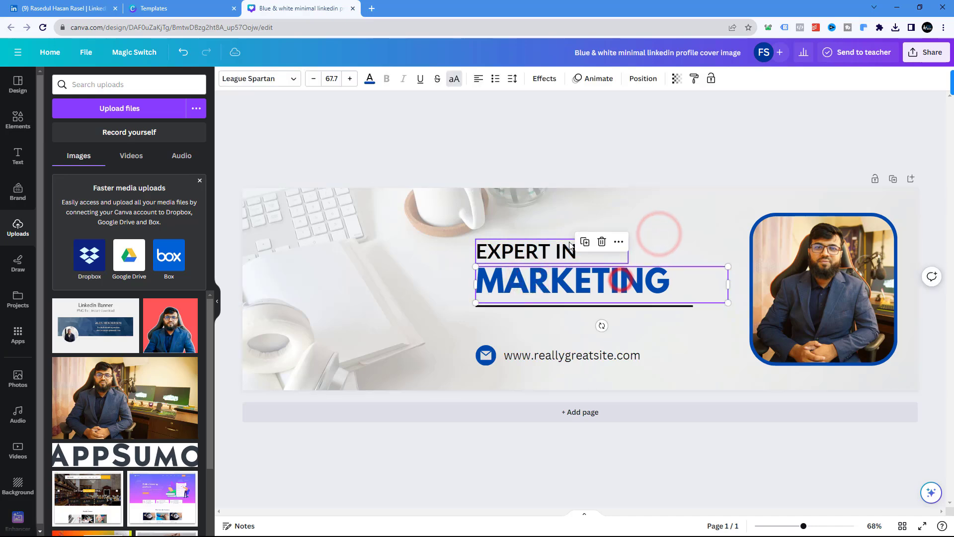
click(585, 244)
drag(568, 270, 560, 319)
drag(473, 346, 515, 321)
Step: Change the duplicated heading below the underline to "CEO, RH TECH" and shrink it to font size 28.1
double_click(515, 321)
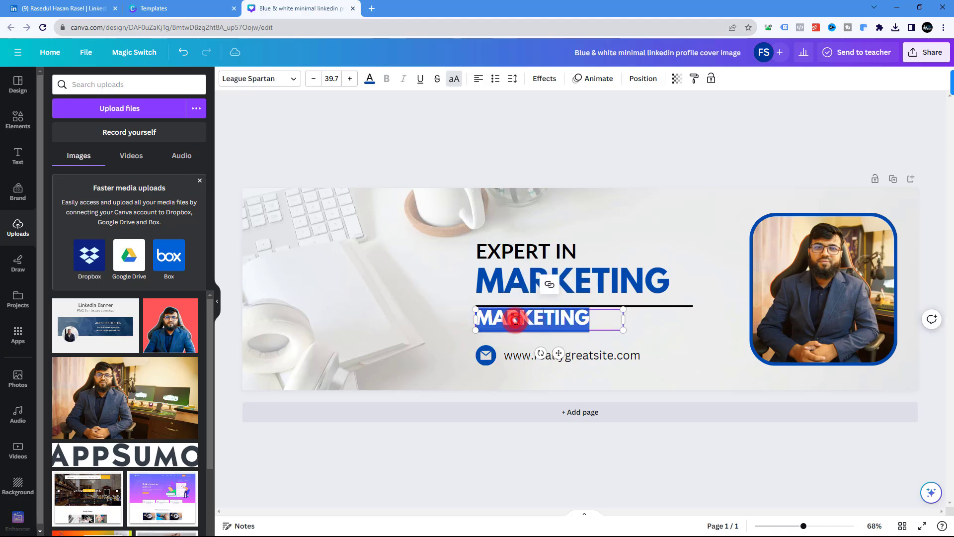
text(CE)
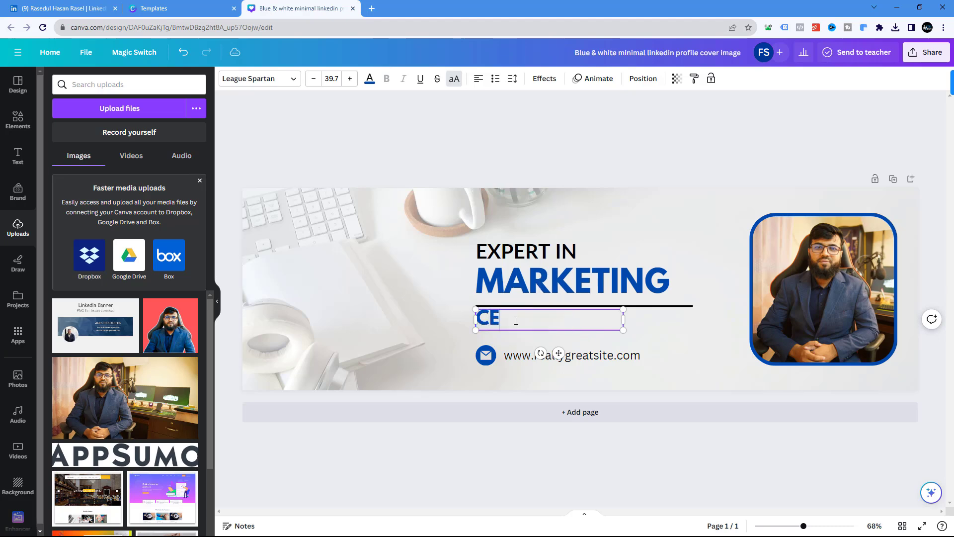
text(O, RH TECH)
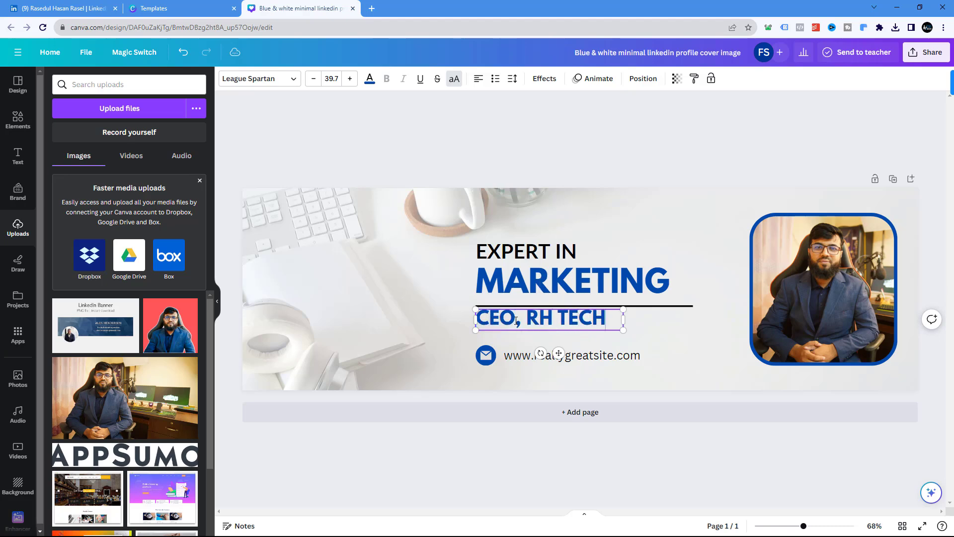
drag(624, 330, 580, 323)
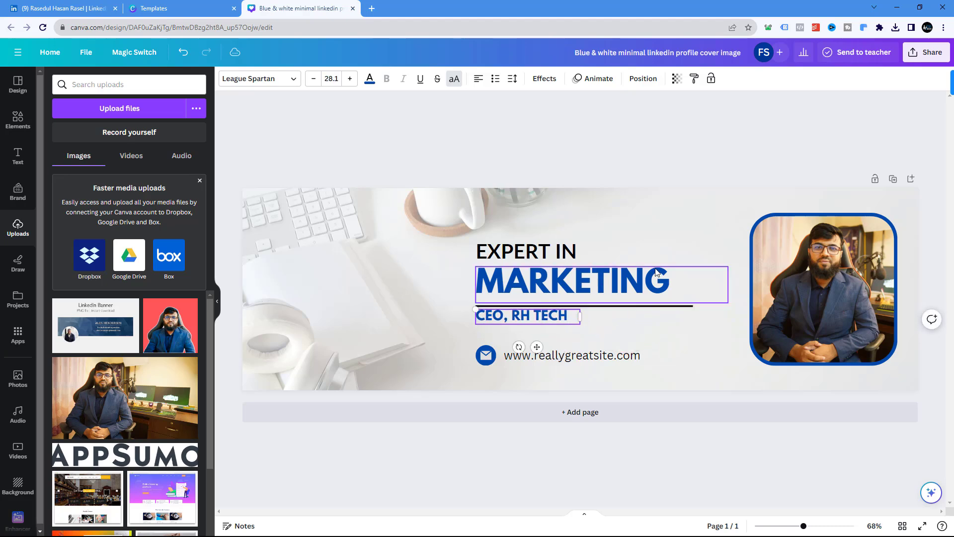
Step: Set the transparency of the banner's desk background photo to 15
click(675, 220)
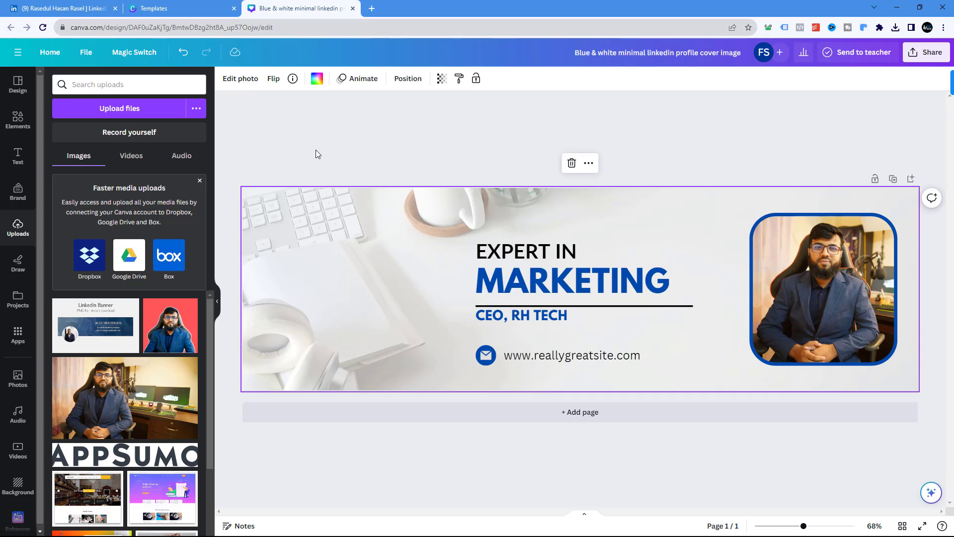
click(317, 79)
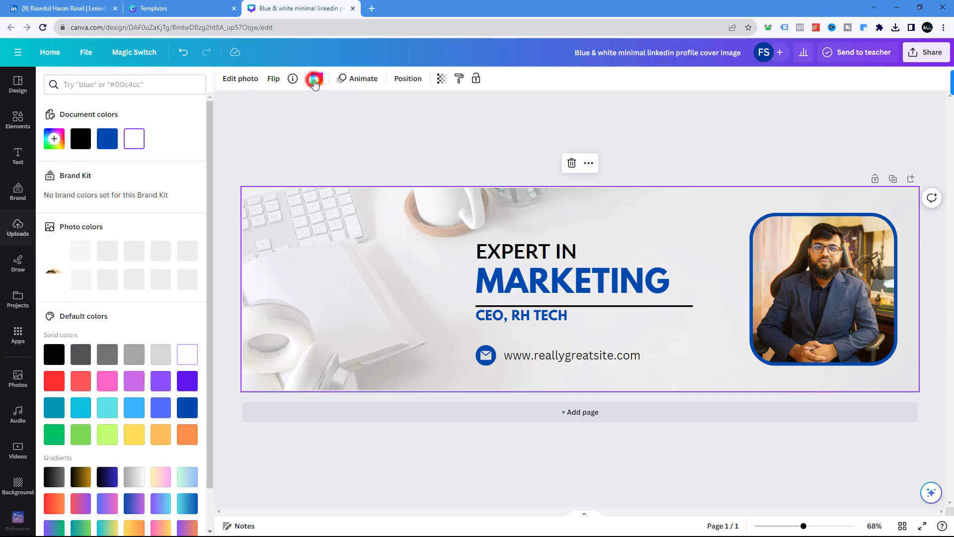
scroll(137, 293, down, 1)
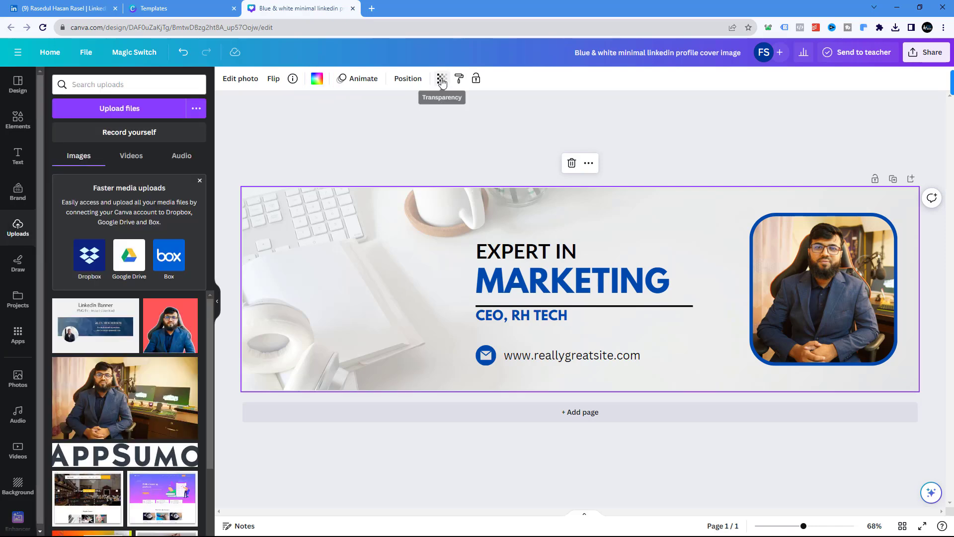
click(442, 79)
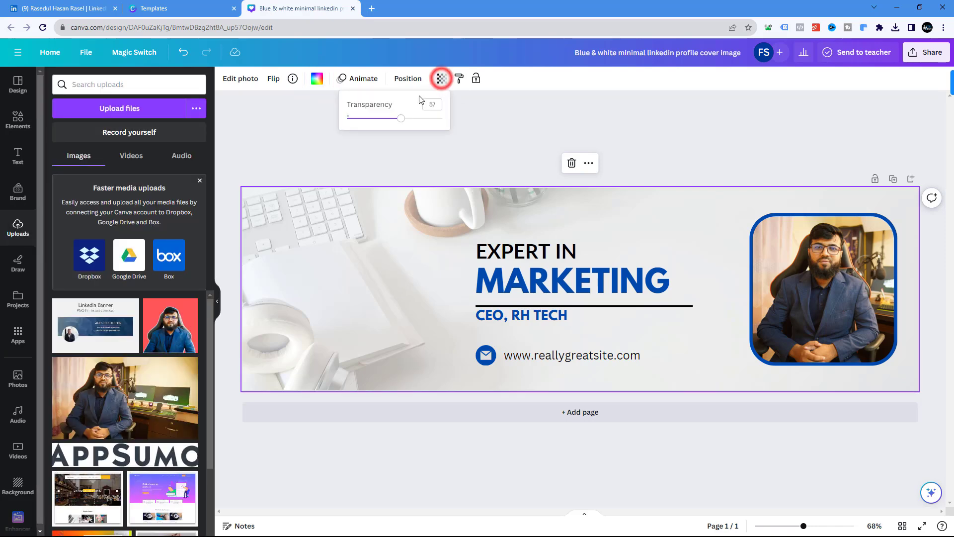
drag(400, 119, 363, 120)
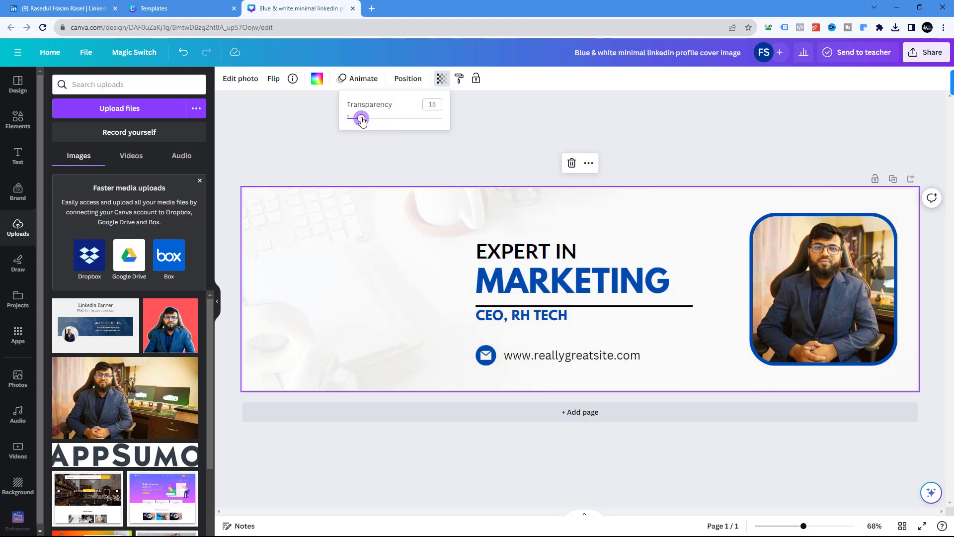
click(323, 147)
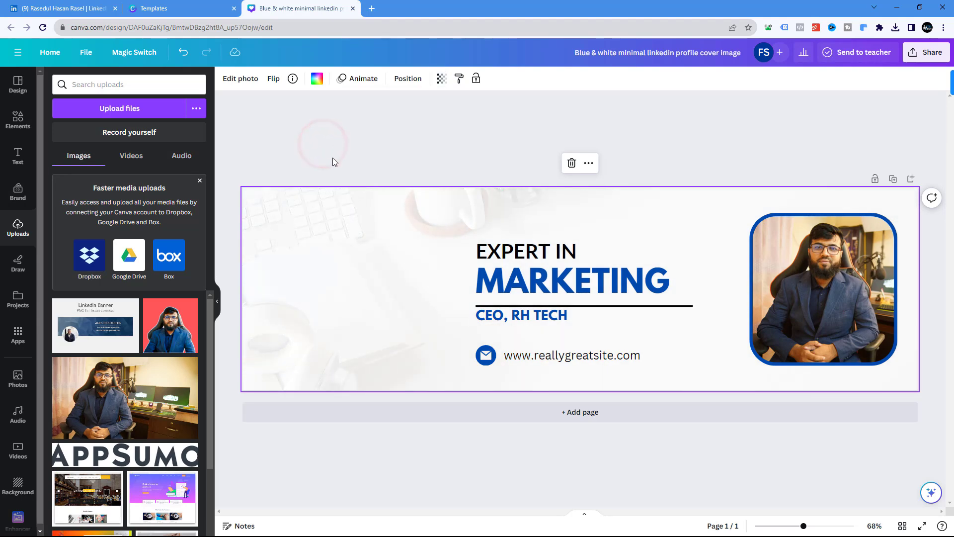
Step: Recolour the large MARKETING heading from blue to the coral red in the default solid colours
click(535, 276)
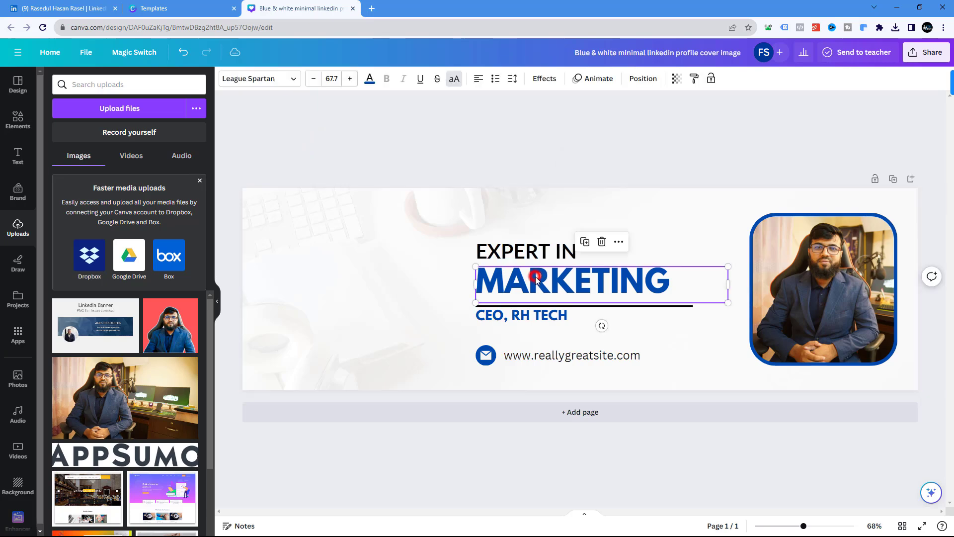
click(372, 83)
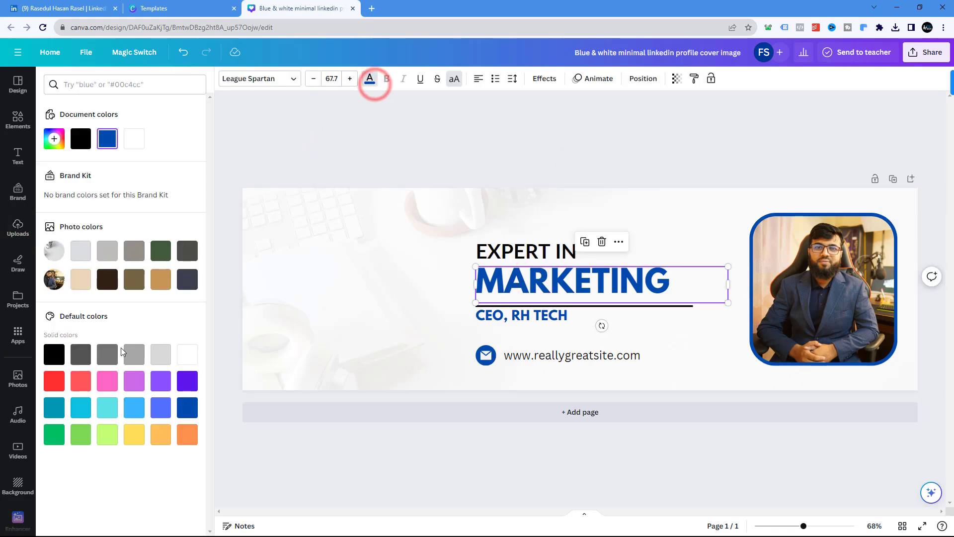
click(79, 381)
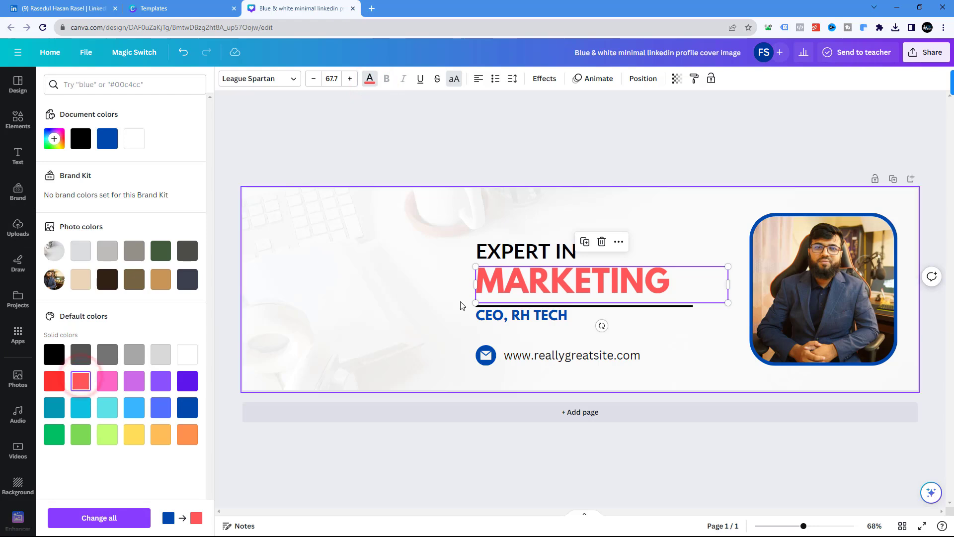
Step: Recolour the "CEO, RH TECH" line black using the document colours
click(522, 318)
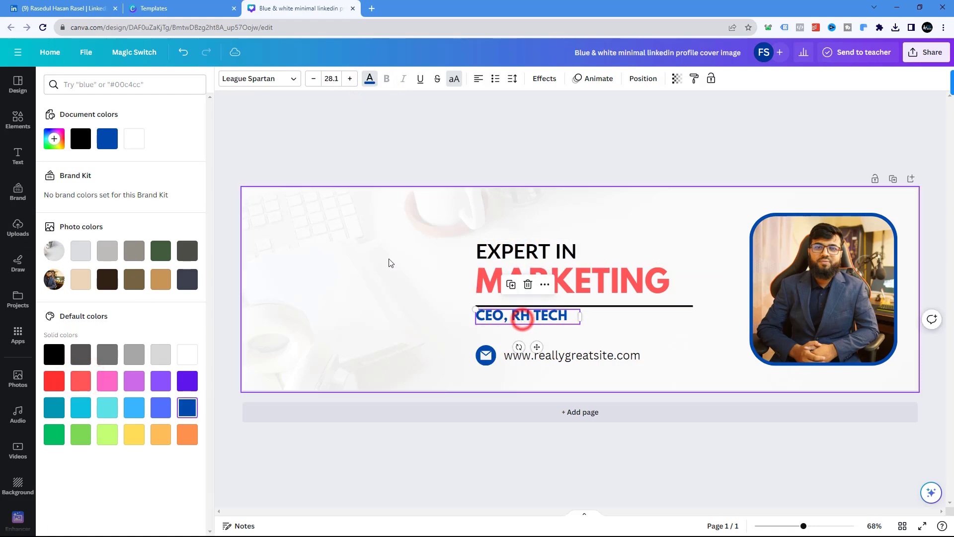
click(369, 80)
click(369, 79)
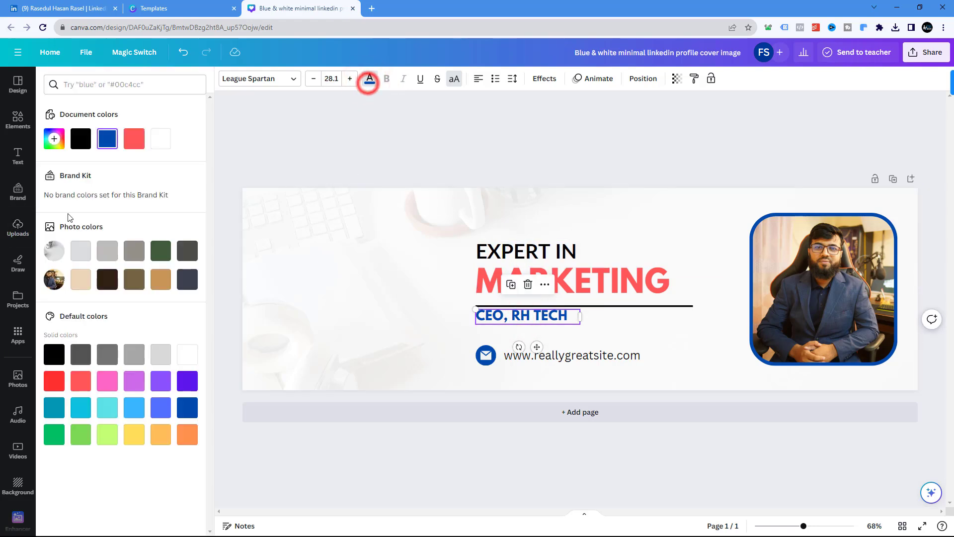
click(81, 139)
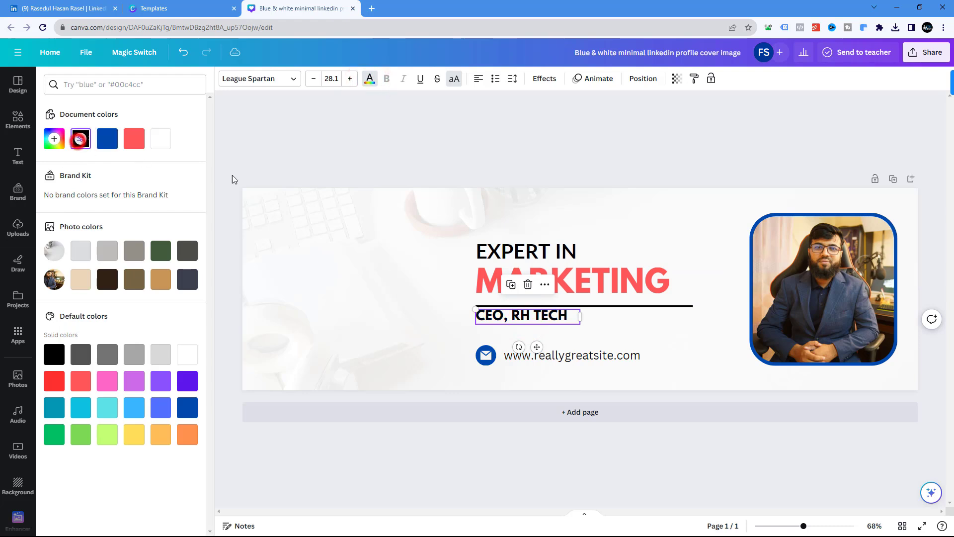
click(538, 359)
click(537, 358)
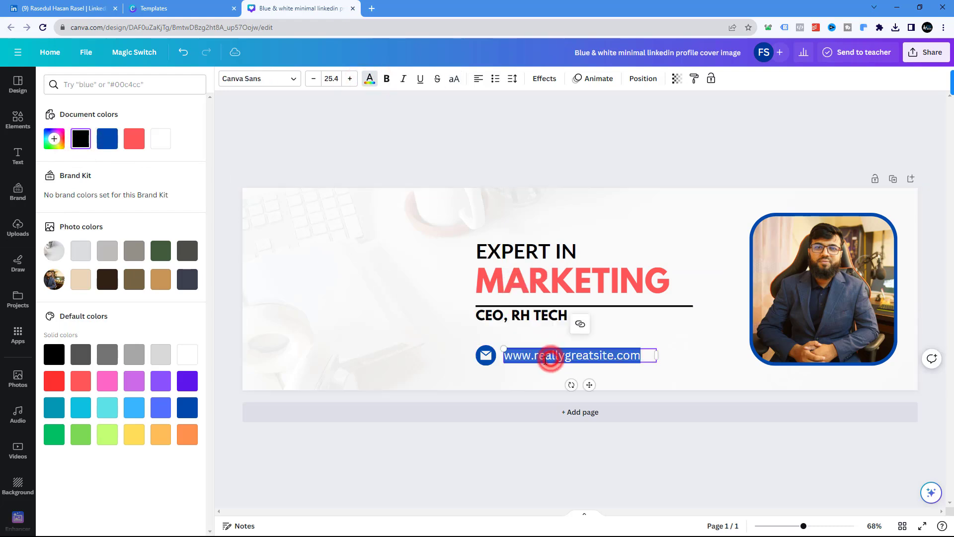
click(538, 358)
drag(538, 358, 613, 356)
text(rhrasel)
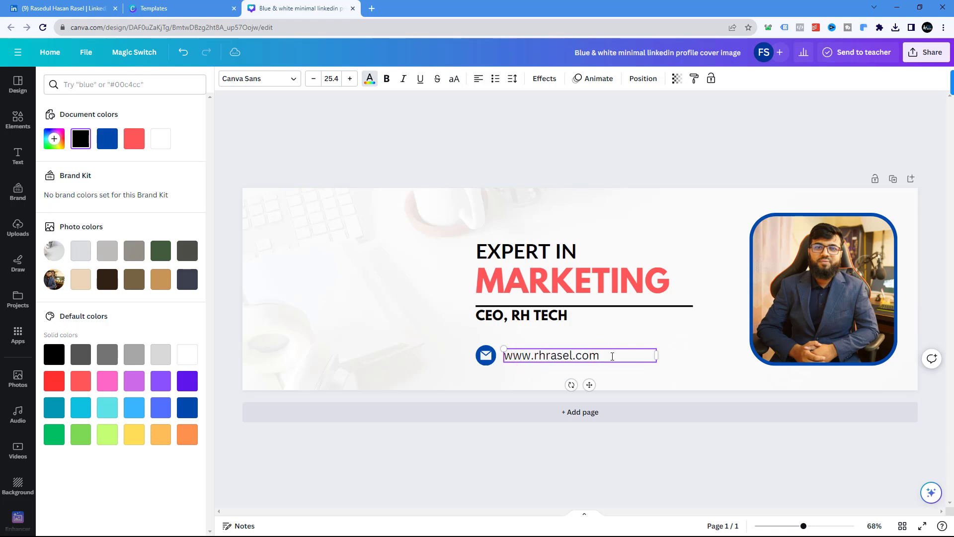
click(705, 342)
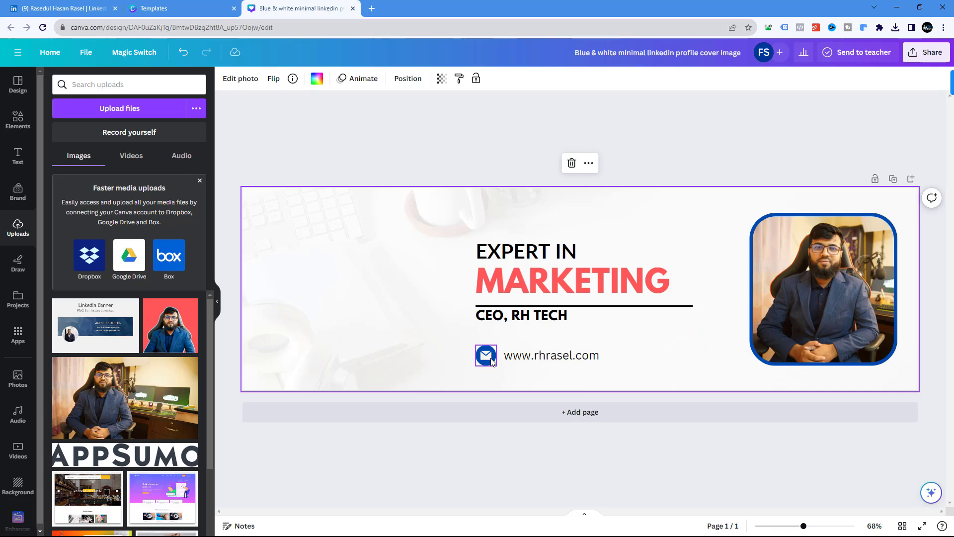
Step: Move the mail icon below the website line and place a copy of the website text beside it, reworded as the contact e-mail address
drag(492, 361, 490, 370)
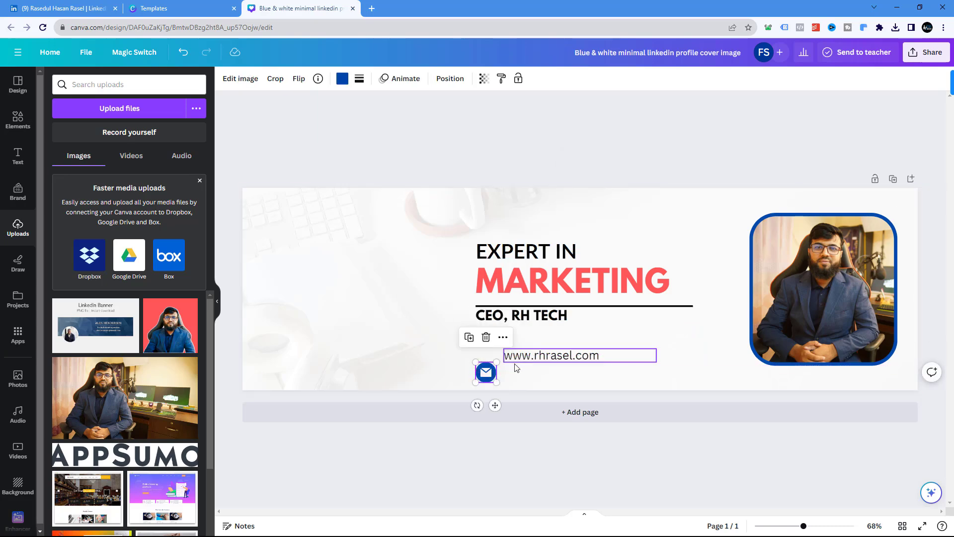
click(518, 359)
click(563, 324)
drag(543, 354, 538, 374)
double_click(536, 373)
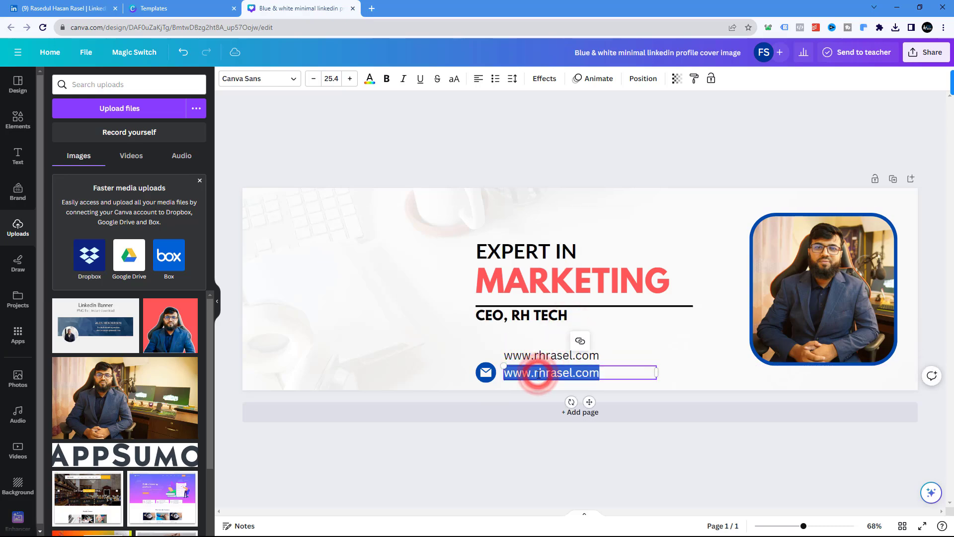
text(rh)
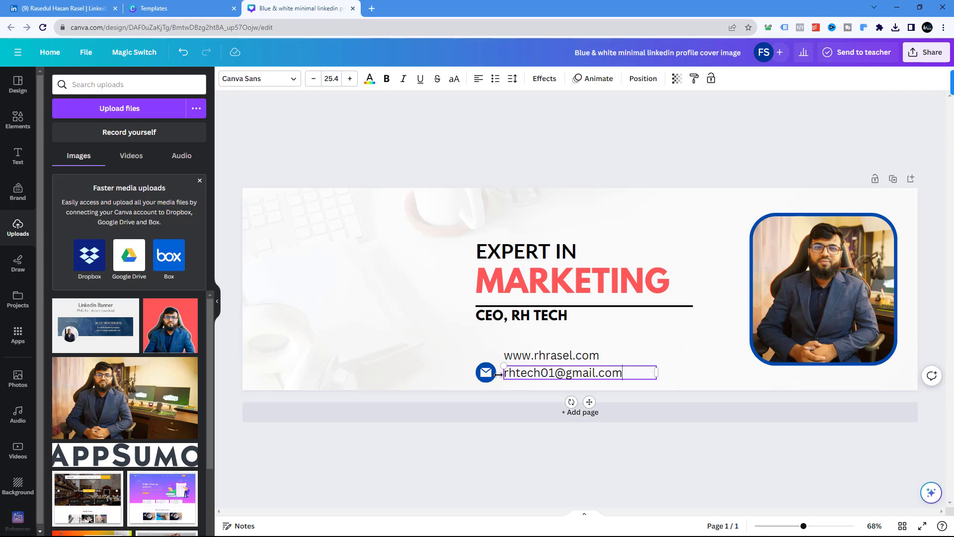
Step: Scale down the mail icon and the e-mail text together until the text is font size 21.4
click(477, 373)
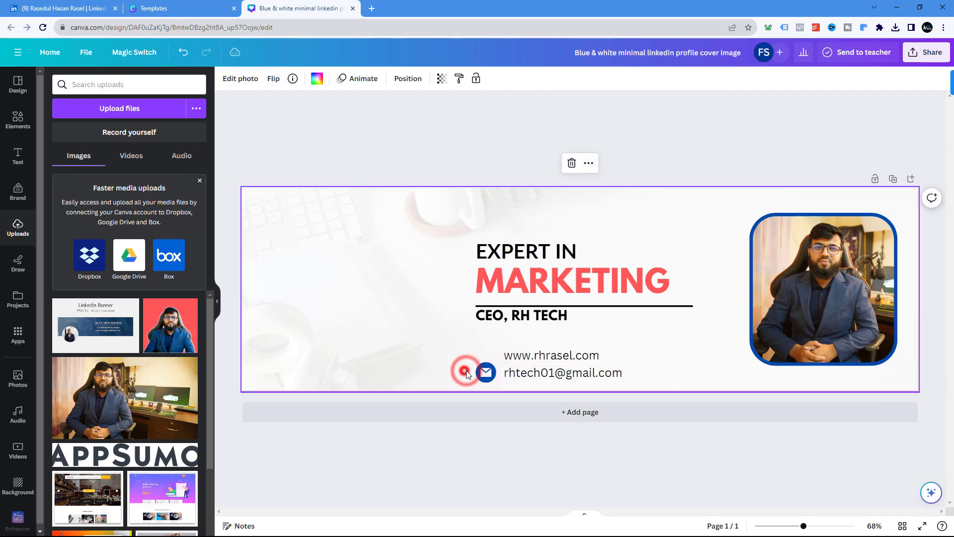
shift+click(584, 377)
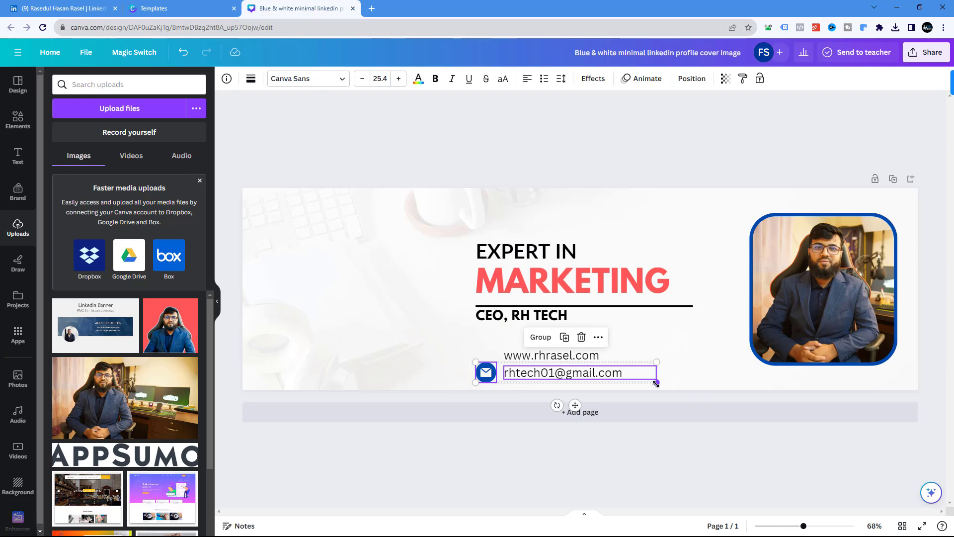
drag(656, 383, 627, 379)
click(454, 356)
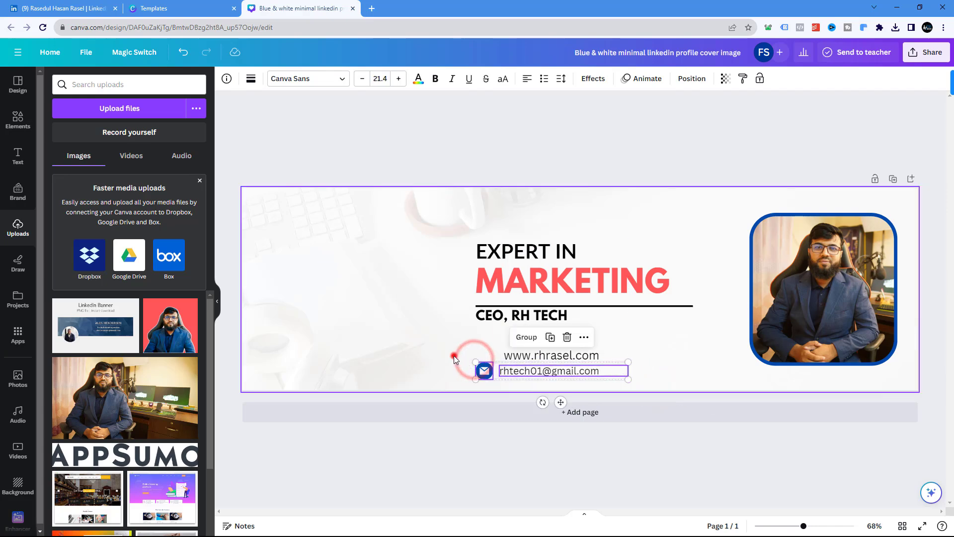
Step: Search the element graphics for "website", add the blue round globe icon and place it at small size above the mail icon
click(485, 370)
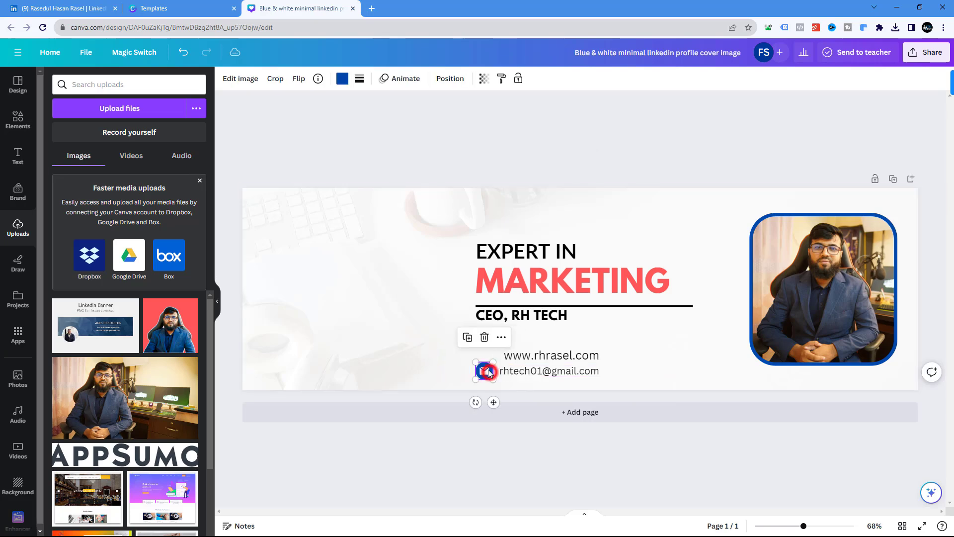
click(18, 117)
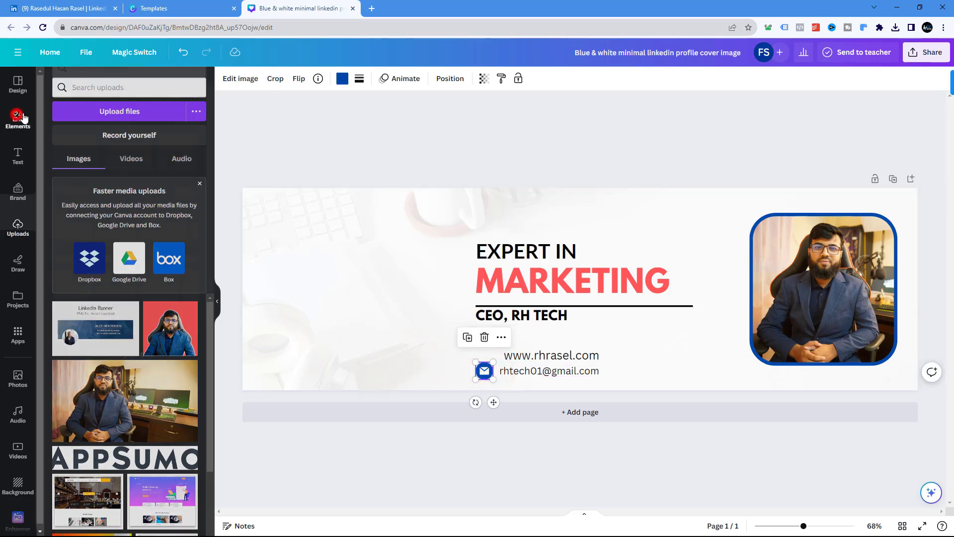
click(78, 85)
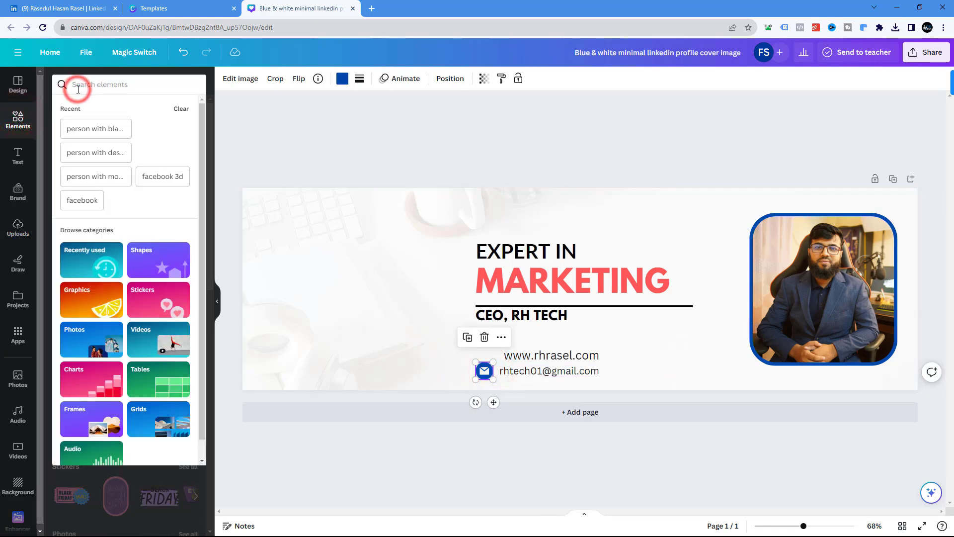
text(websit)
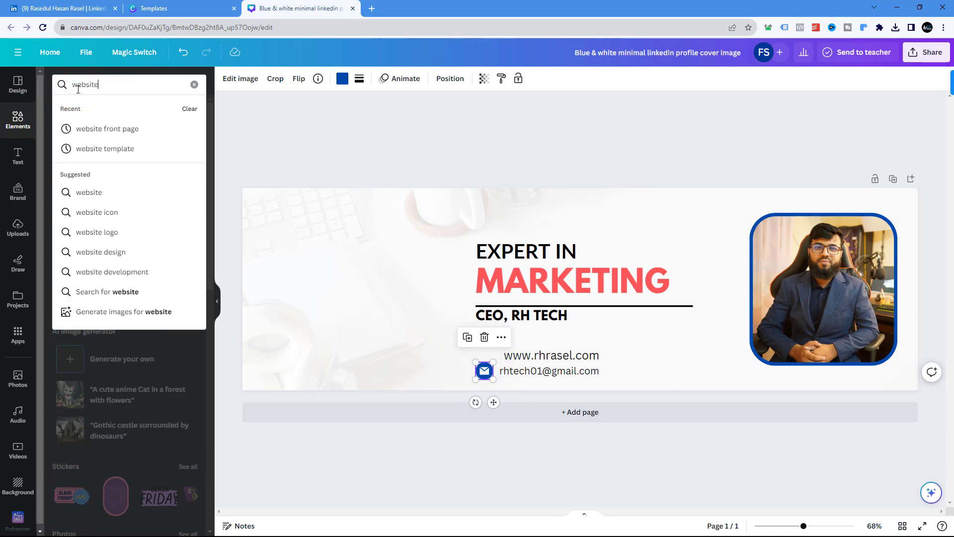
text(e)
key(Return)
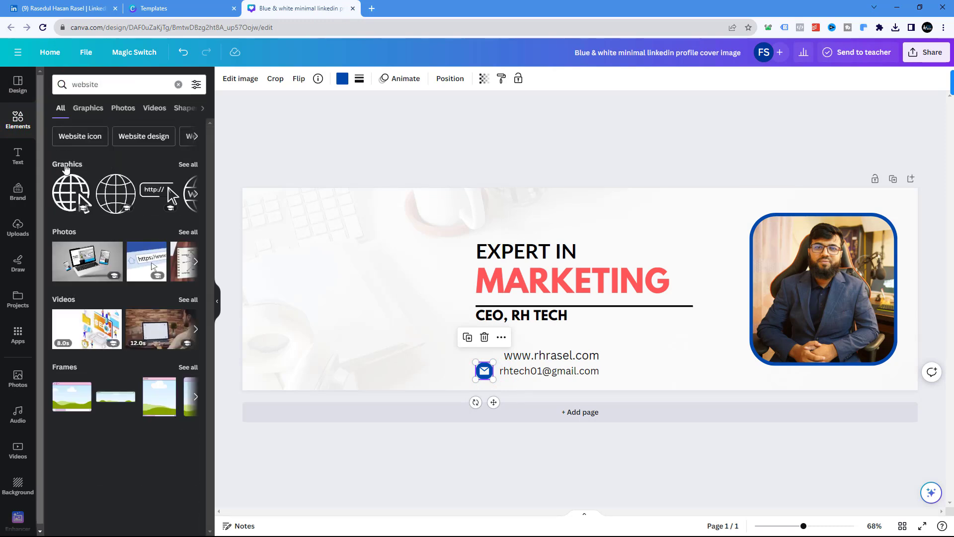
click(192, 166)
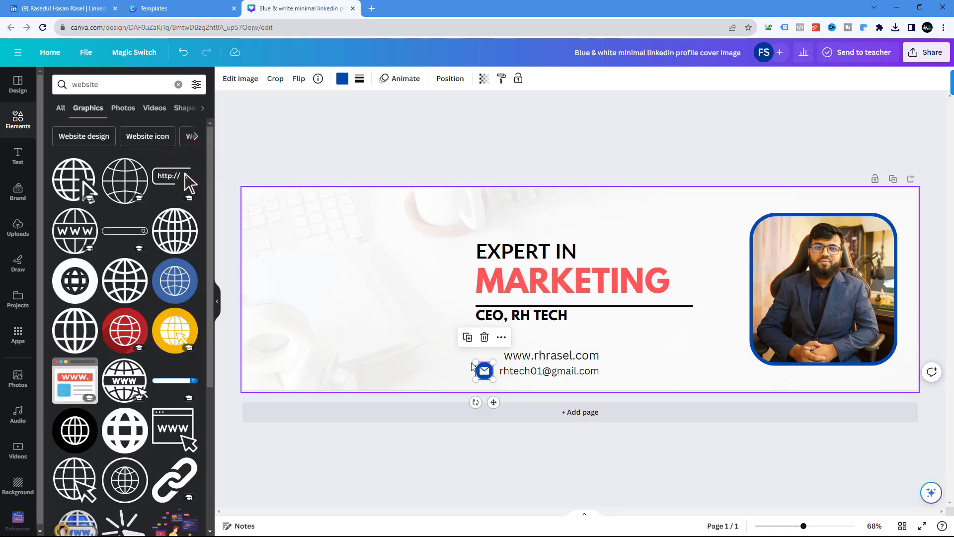
ctrl+scroll(473, 369, up, 3)
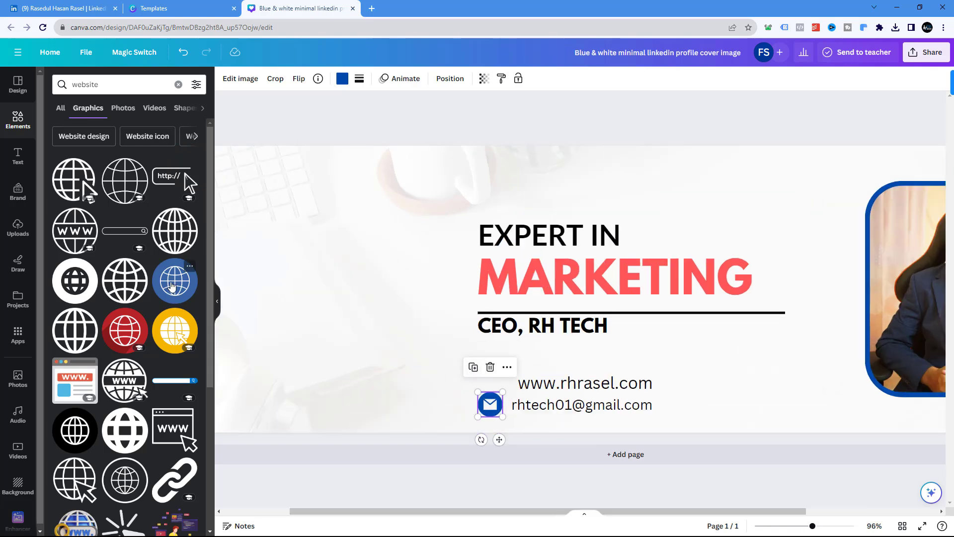
click(172, 285)
drag(684, 230, 490, 362)
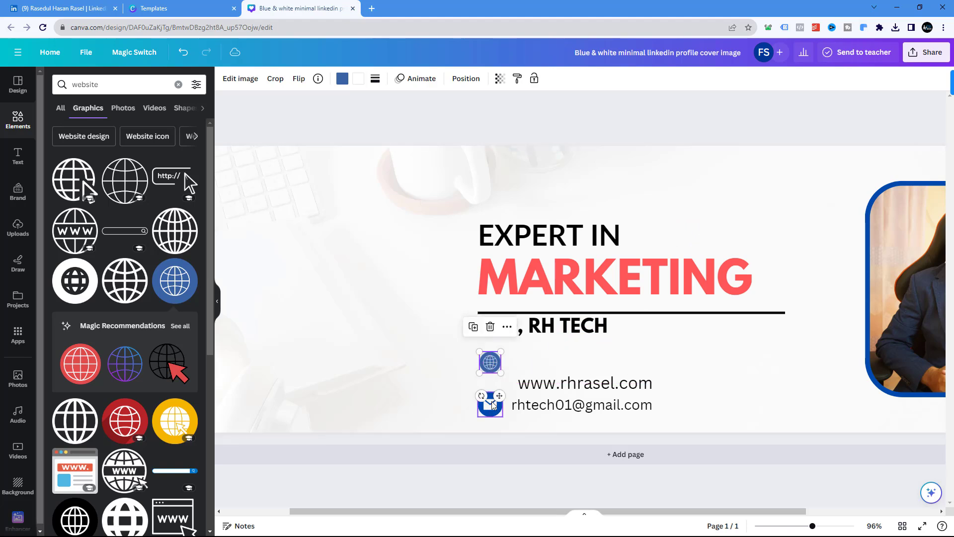
Step: Align the website and e-mail texts beside their globe and mail icons as two compact rows under the "CEO, RH TECH" line
click(497, 413)
drag(502, 418, 535, 368)
click(491, 370)
drag(539, 405, 532, 388)
click(451, 342)
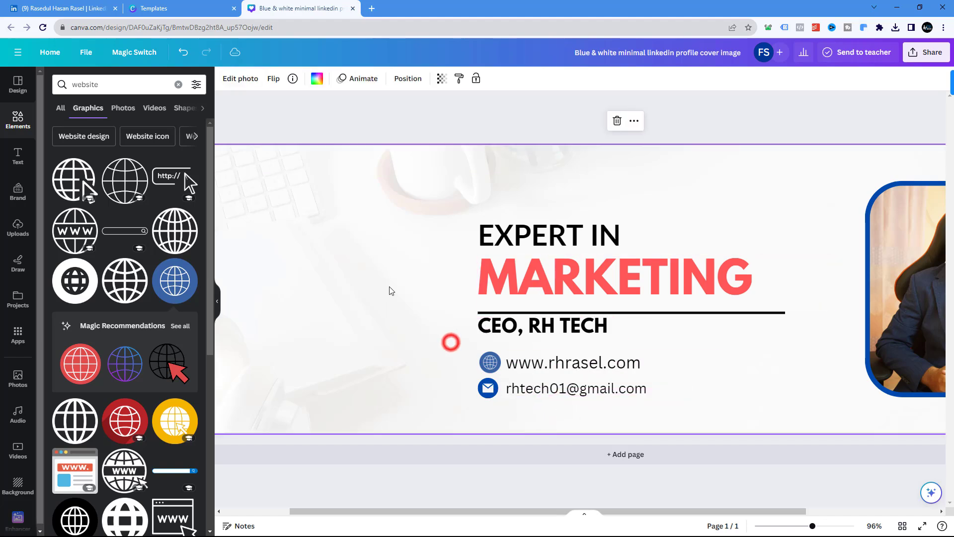
scroll(462, 261, down, 5)
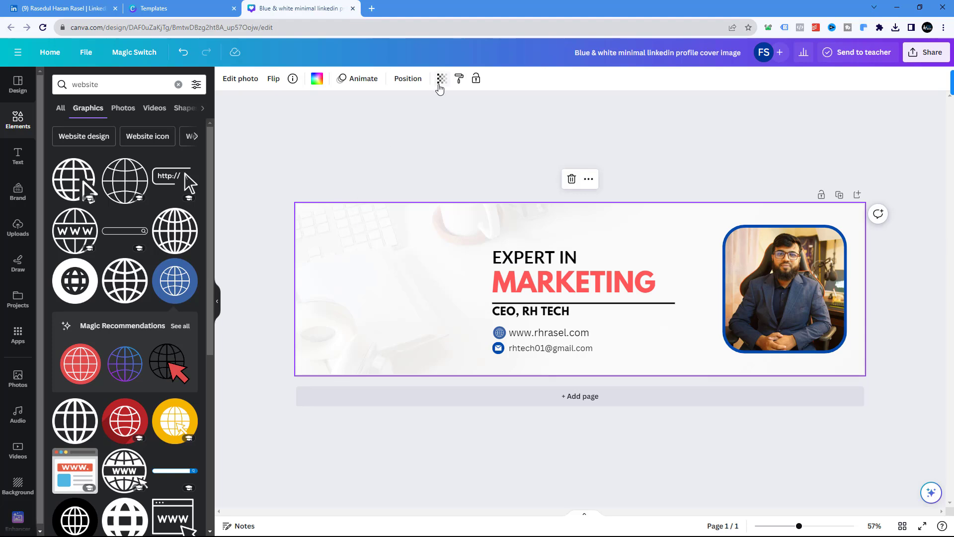
Step: Set the transparency of the banner's background photo to 25
click(440, 80)
click(359, 120)
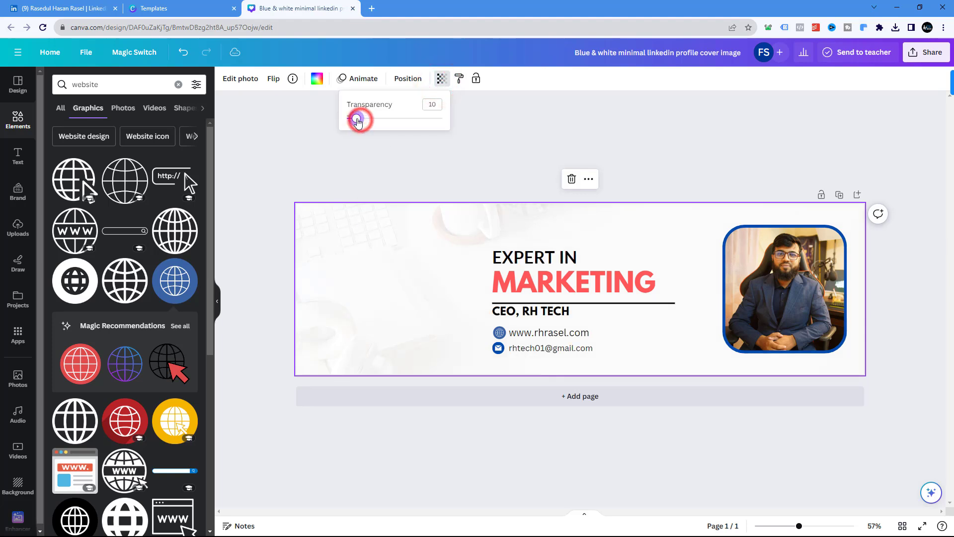
drag(357, 120, 381, 120)
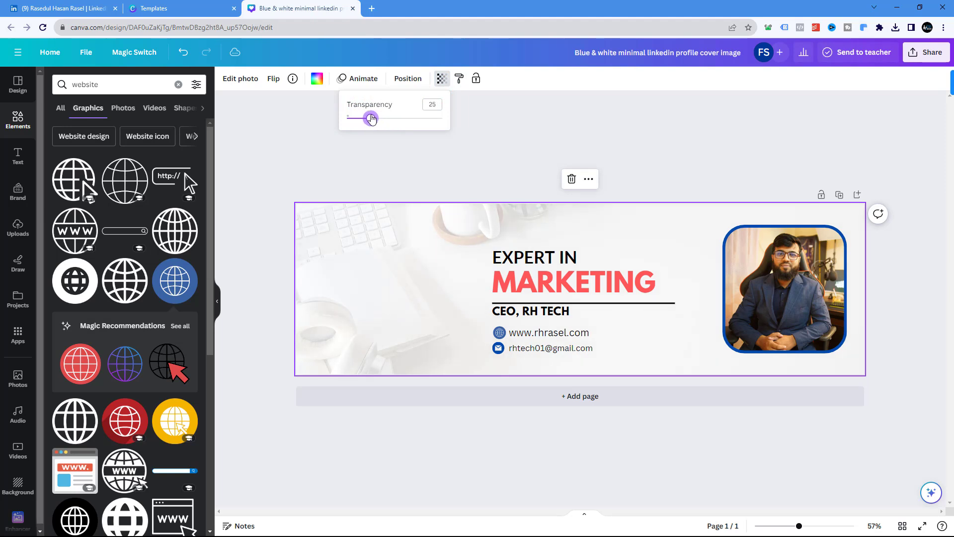
click(665, 165)
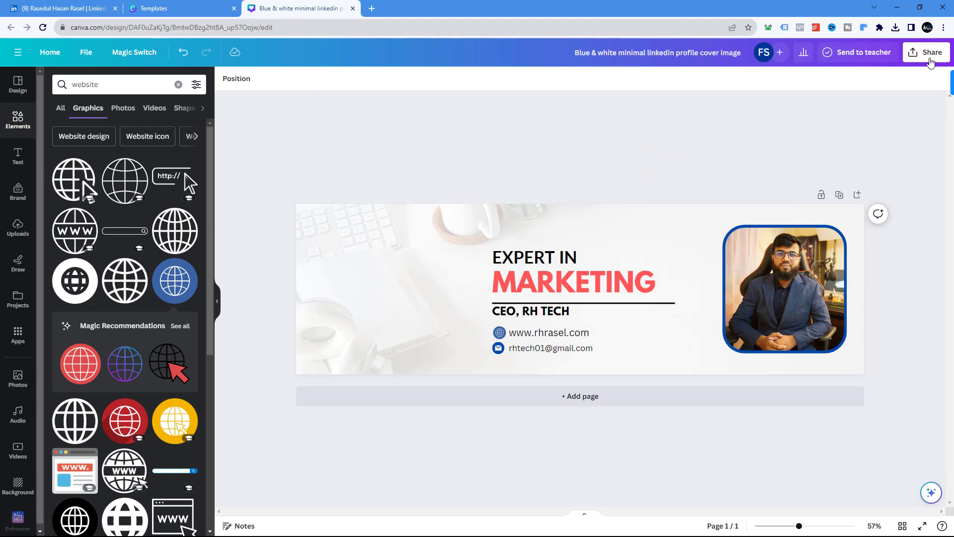
Step: Download the banner as a PNG and save it in the Downloads folder as "Blue & white minimal linkedin profile cover image"
click(928, 59)
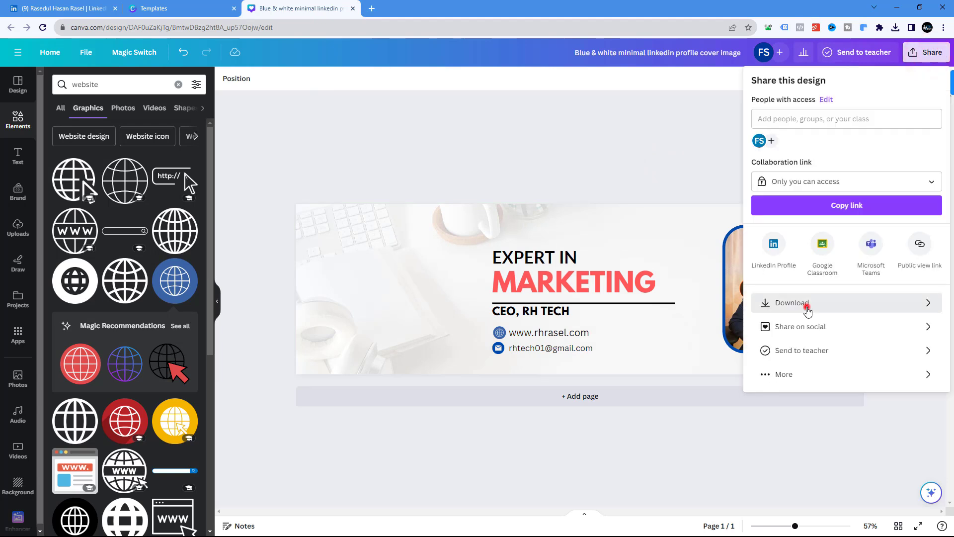
click(805, 304)
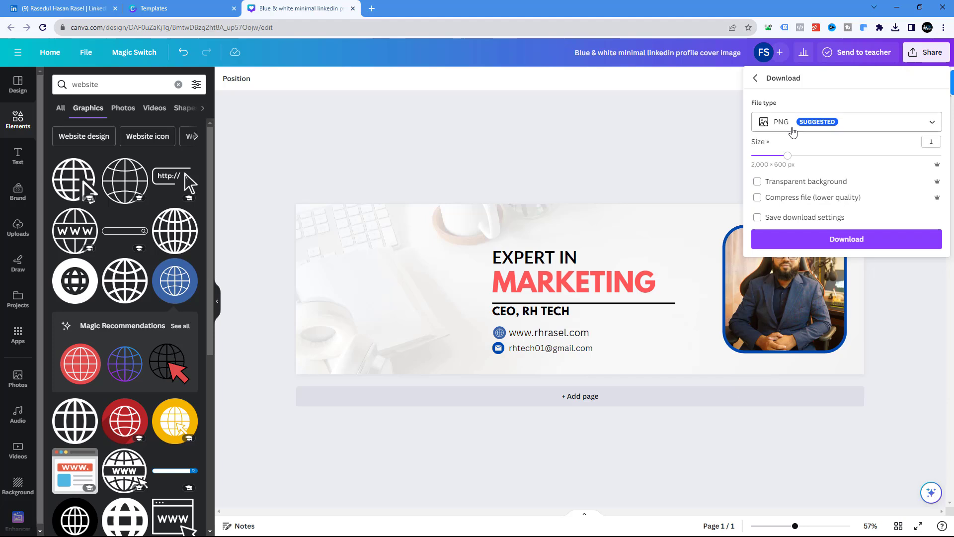
click(811, 240)
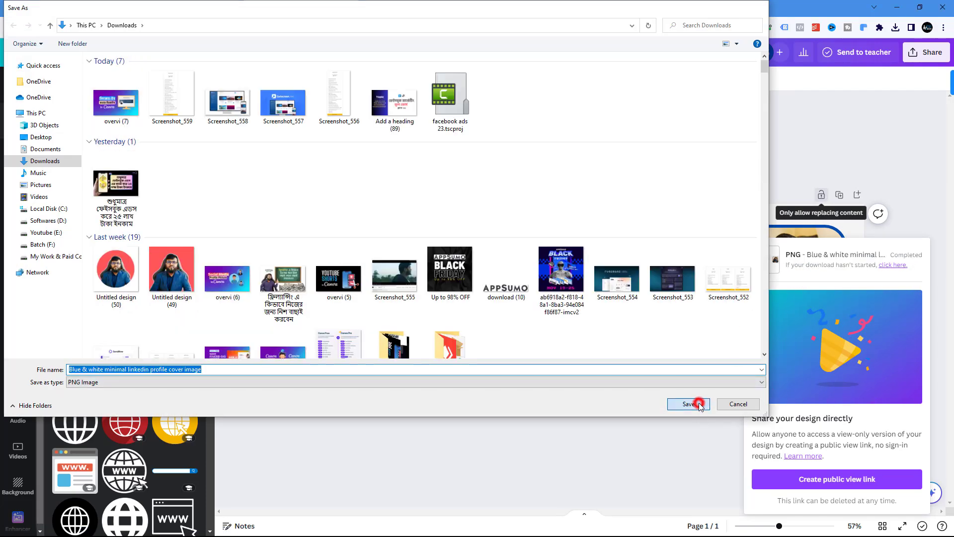
click(700, 404)
click(662, 124)
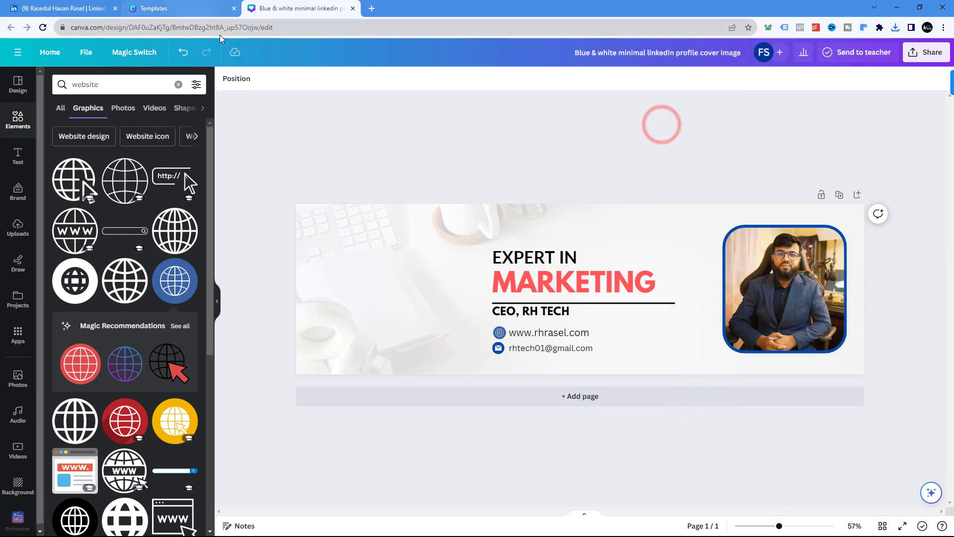
Step: Switch to the LinkedIn profile and replace its background photo with the downloaded banner PNG
click(52, 8)
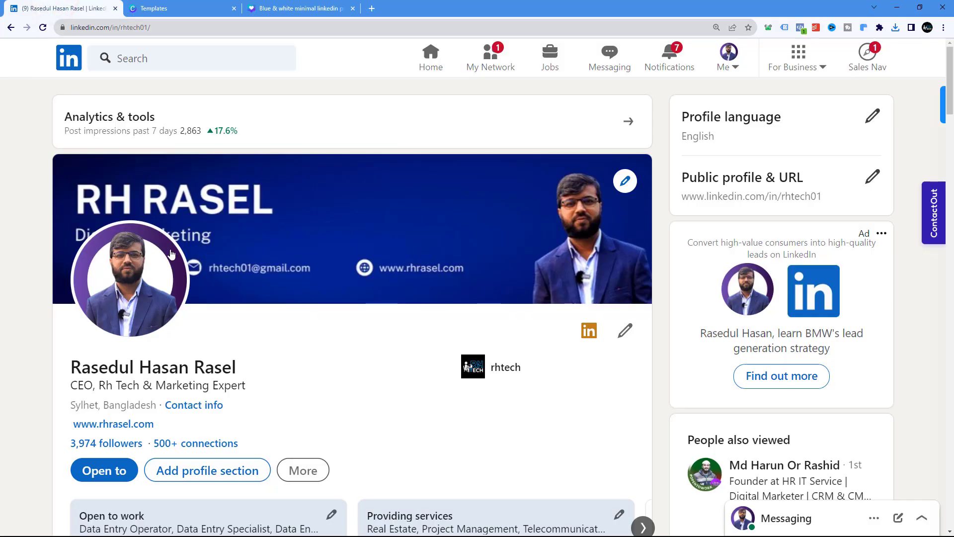
click(625, 182)
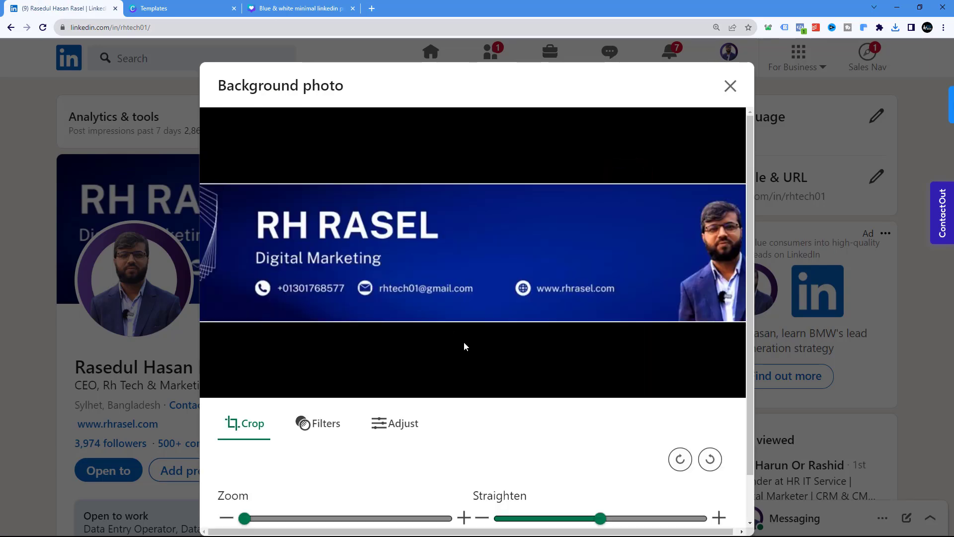
scroll(530, 363, down, 1)
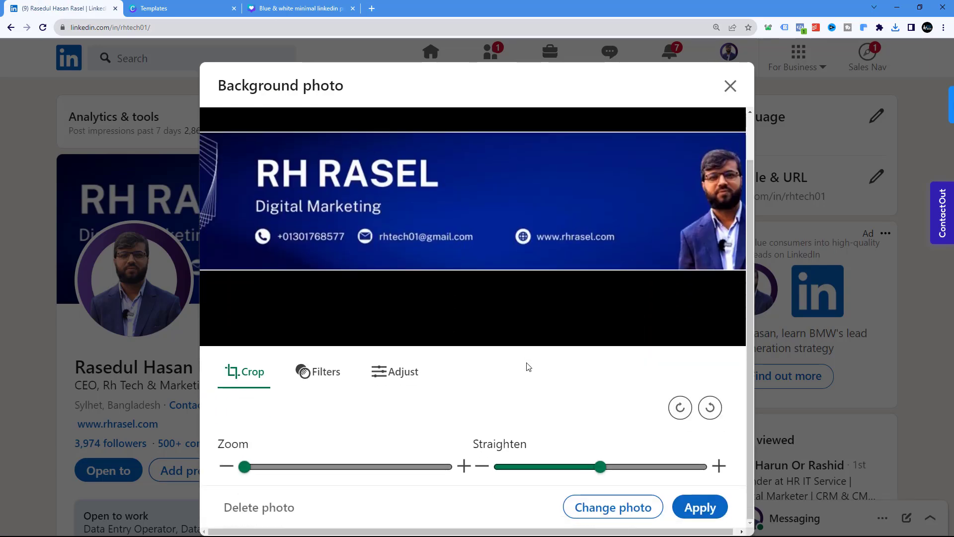
click(599, 504)
click(133, 110)
click(688, 403)
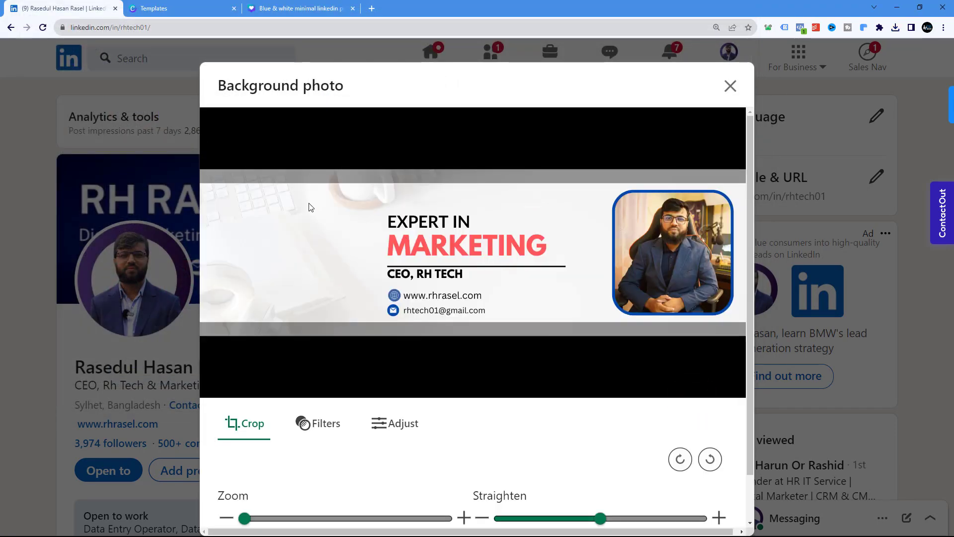
Step: Try to adjust the straightening and zoom out the new background photo in the crop settings
scroll(499, 387, down, 2)
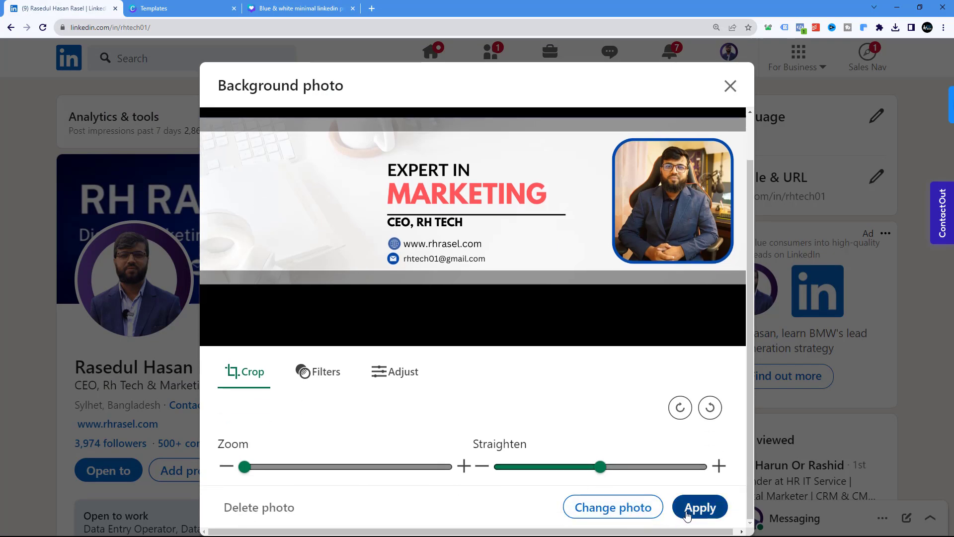
mouse_move(601, 466)
mouse_down()
mouse_move(591, 467)
mouse_move(602, 470)
mouse_up()
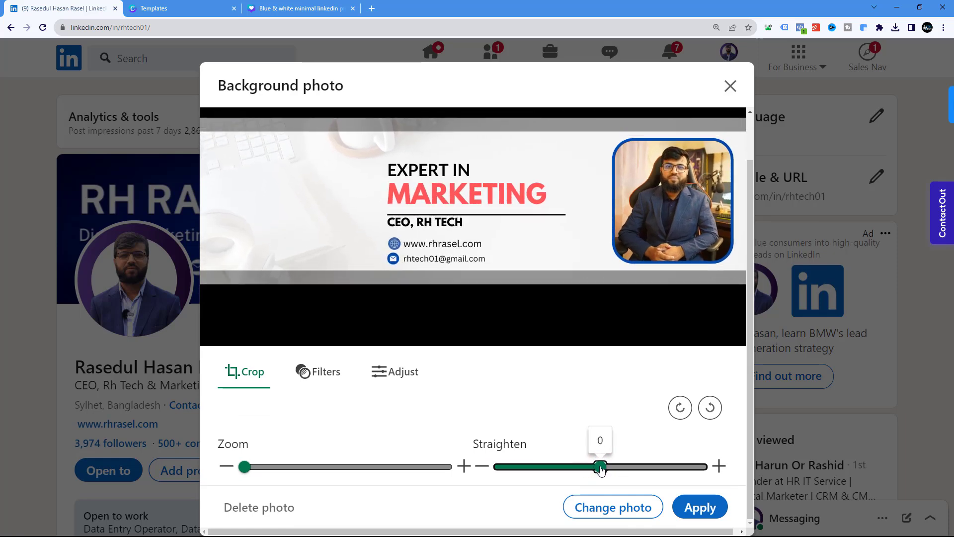
click(246, 468)
drag(247, 471, 218, 464)
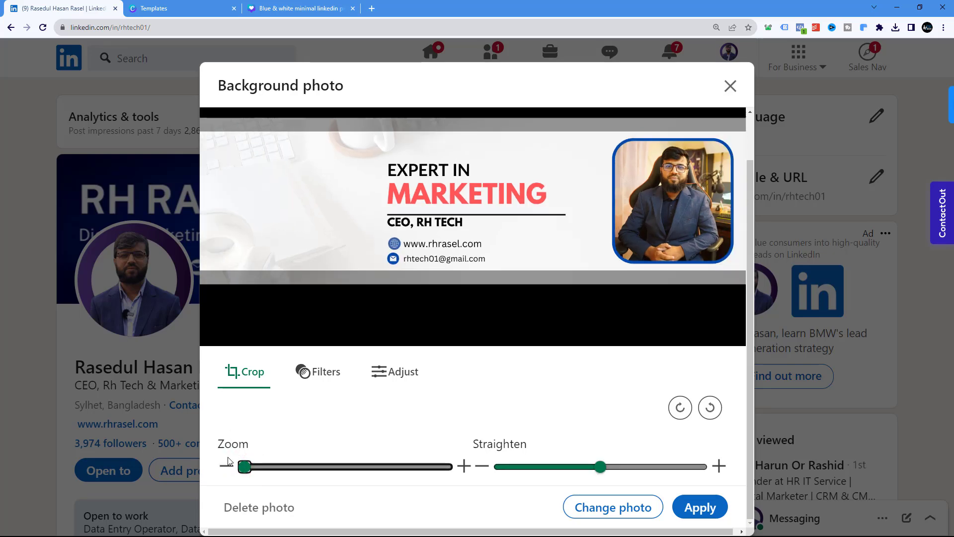
Step: Compare the Studio, Spotlight, Prime, Classic and Luminate filters, choose Edge for the background photo and apply it to the profile
click(330, 379)
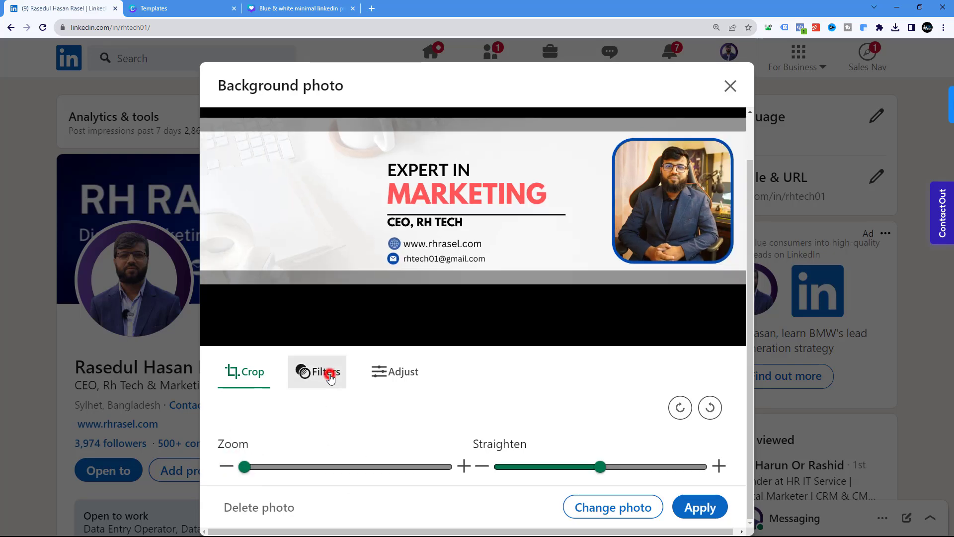
click(322, 431)
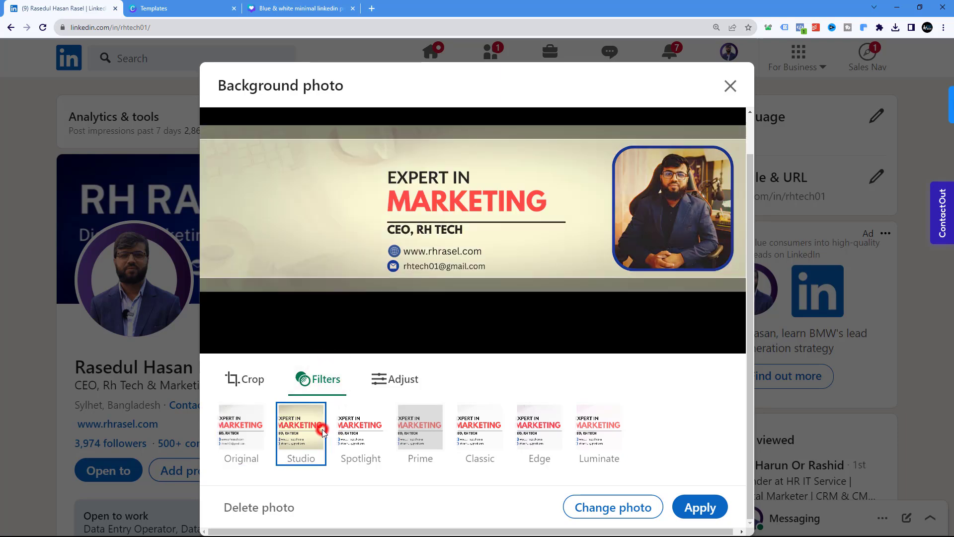
click(373, 430)
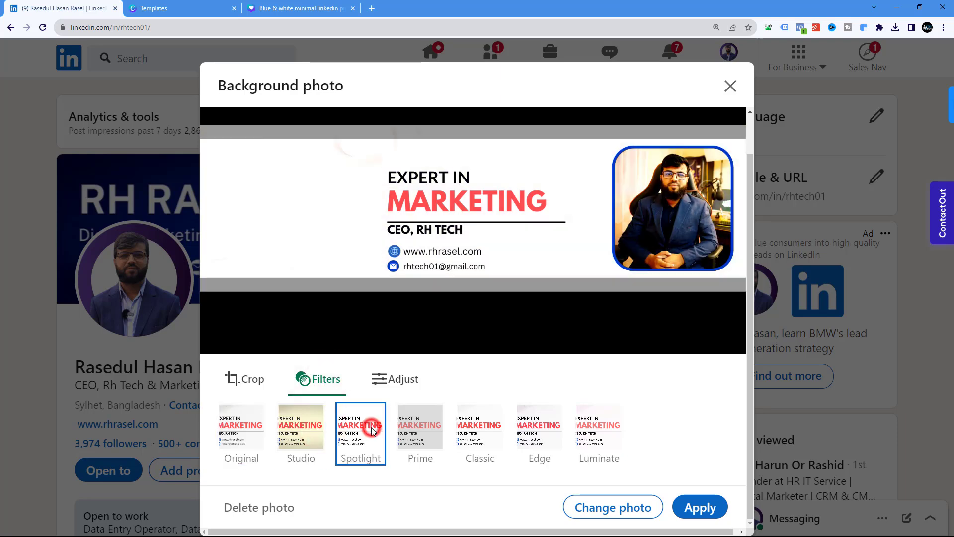
click(420, 428)
click(465, 429)
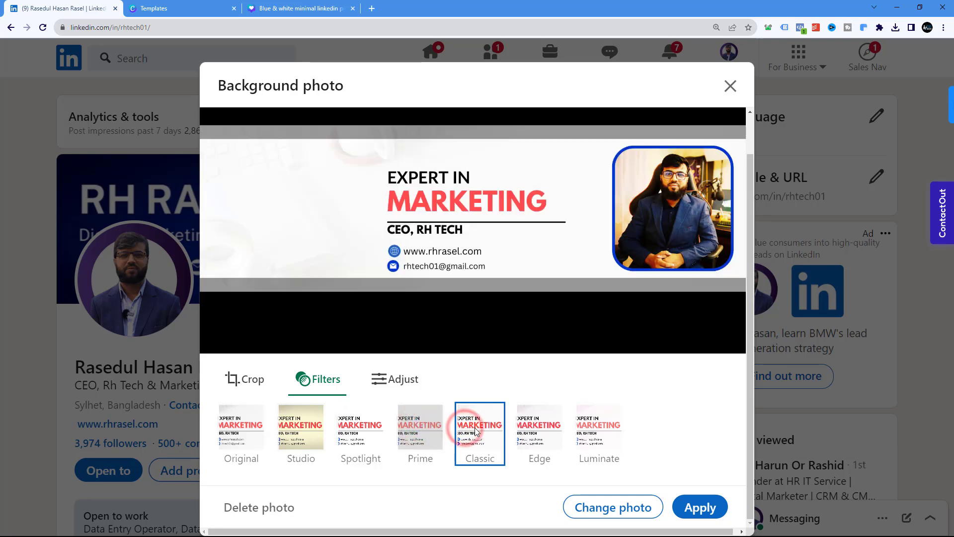
click(564, 430)
click(584, 425)
click(531, 432)
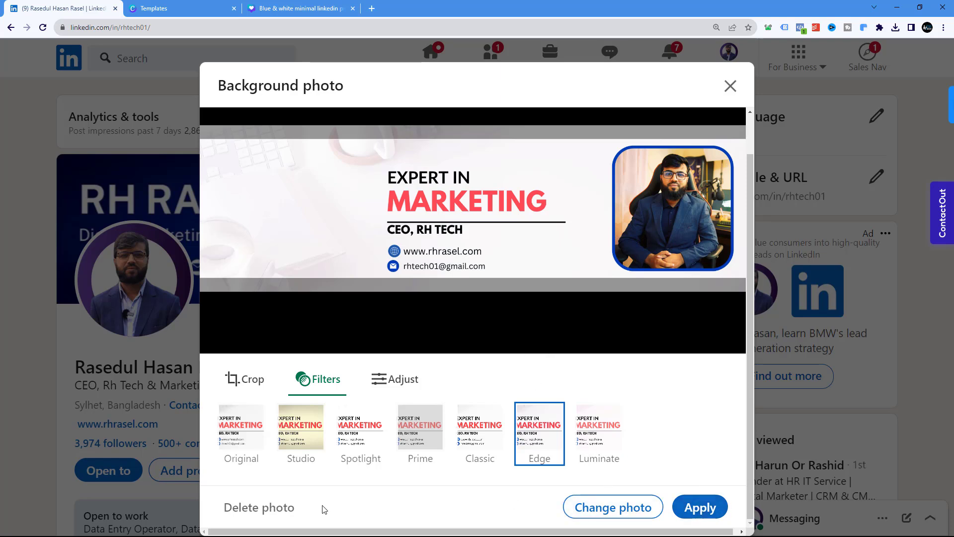
click(705, 509)
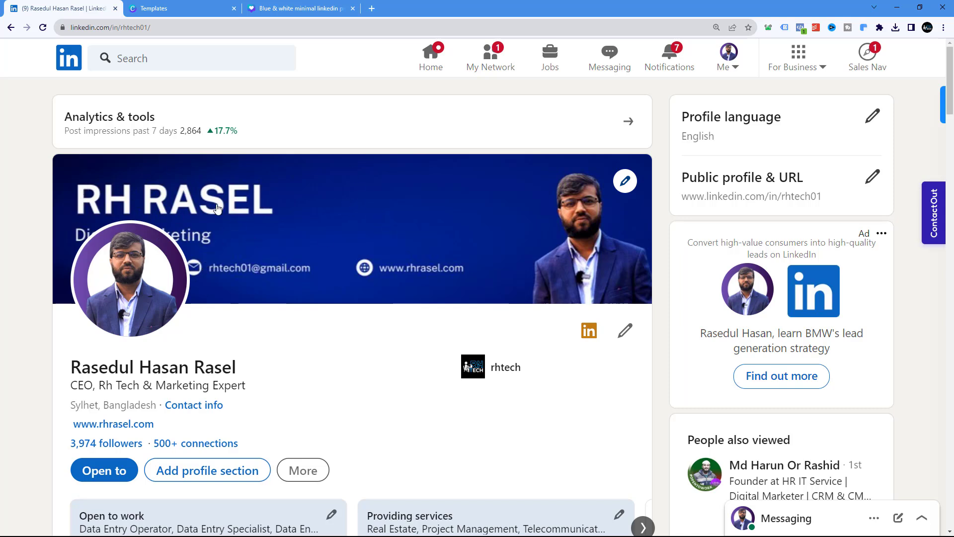
Step: Reload the profile page and review how the new banner looks on it
click(43, 27)
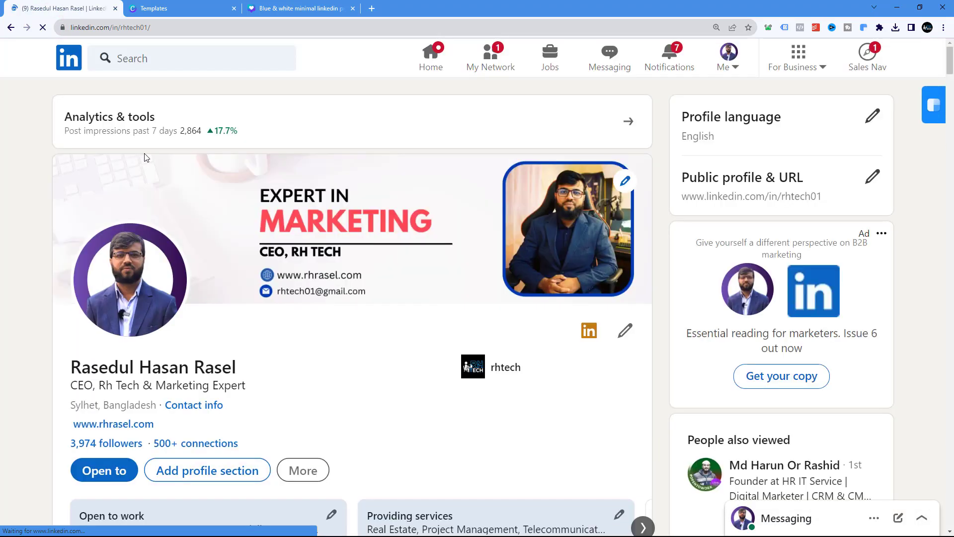
scroll(147, 157, down, 10)
scroll(154, 330, up, 15)
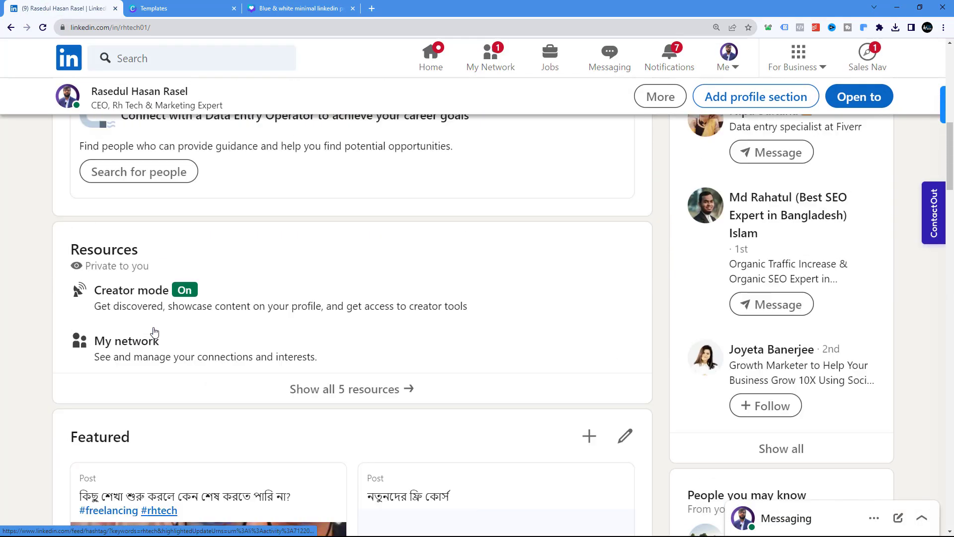
scroll(154, 331, up, 1)
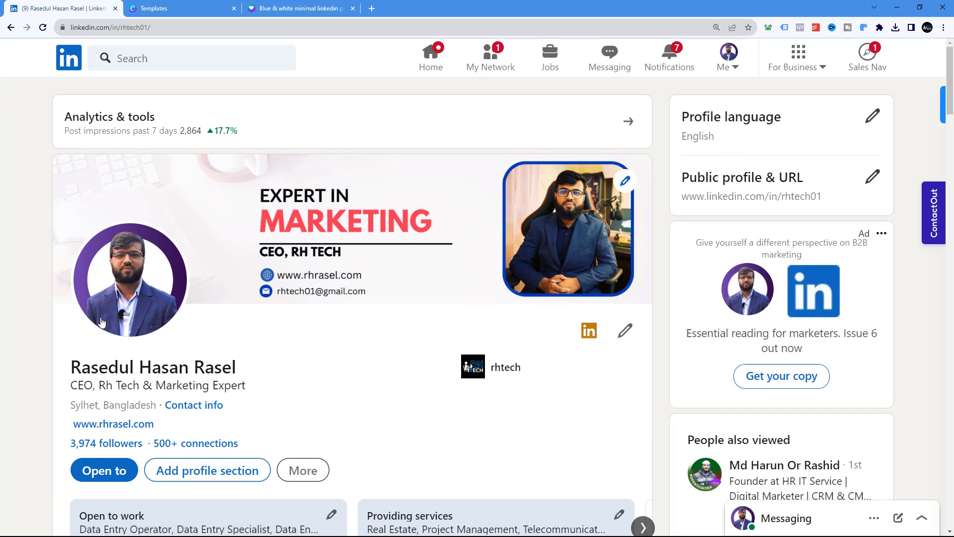